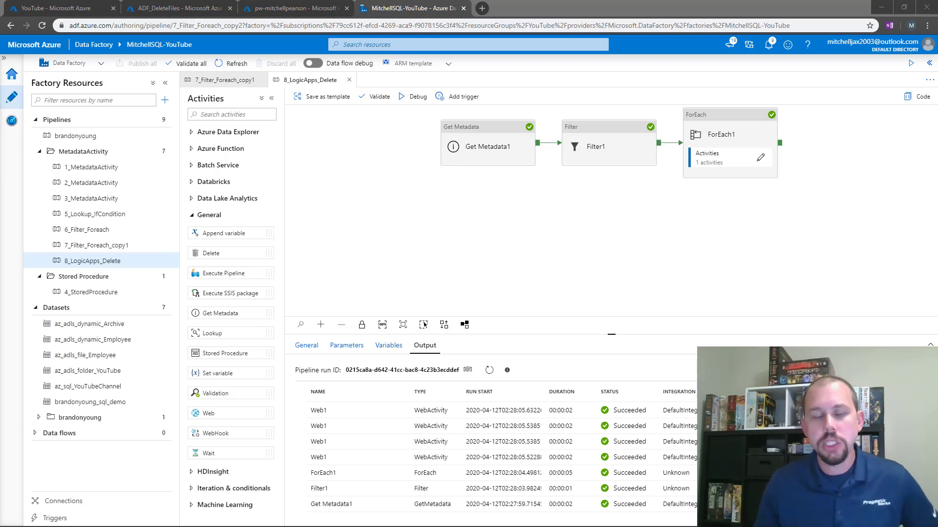
# Examine the Event type settings in a new trigger for the 8_LogicApps_Delete pipeline, and cancel without creating it
pyautogui.click(447, 101)
pyautogui.click(447, 128)
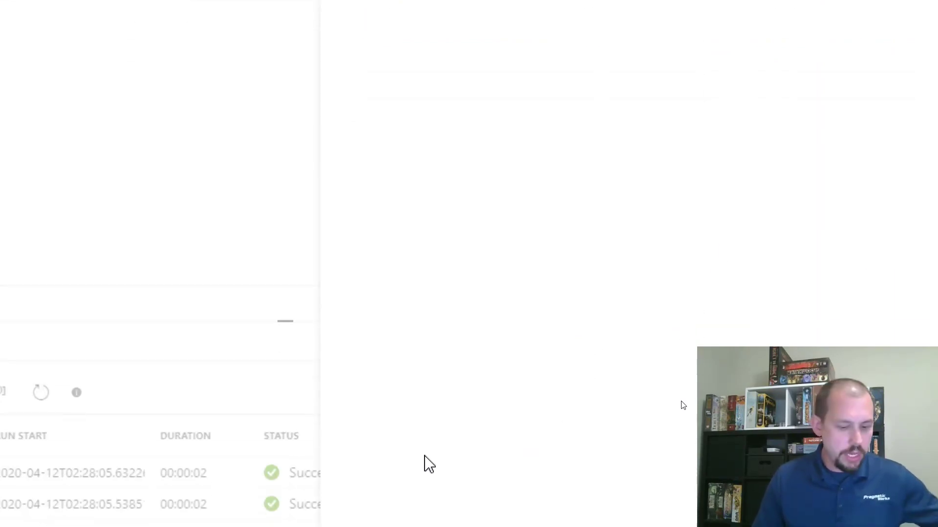
pyautogui.click(724, 86)
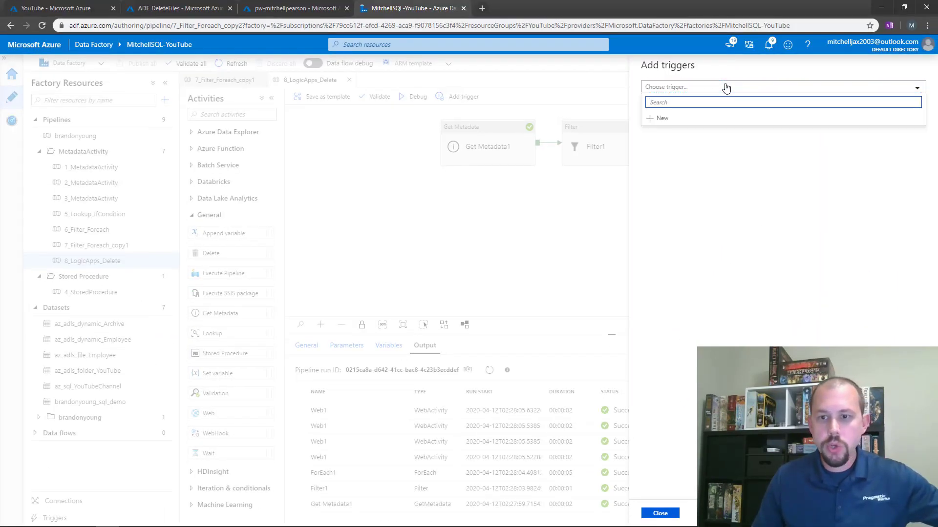
pyautogui.click(664, 118)
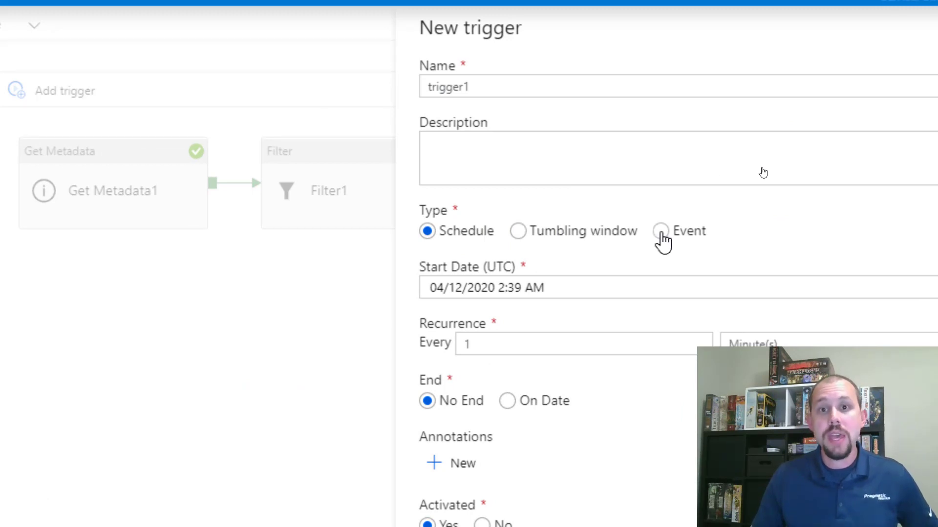
pyautogui.click(661, 232)
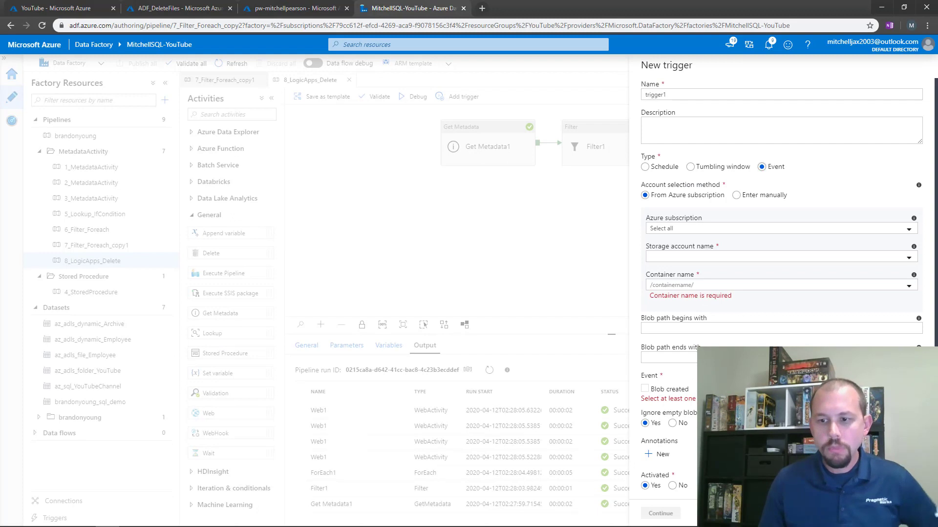
pyautogui.click(708, 513)
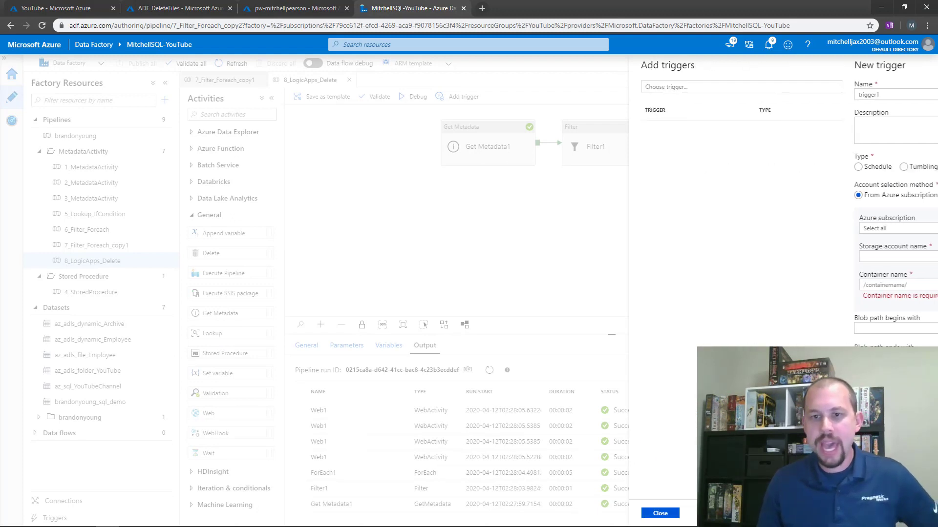
pyautogui.click(659, 513)
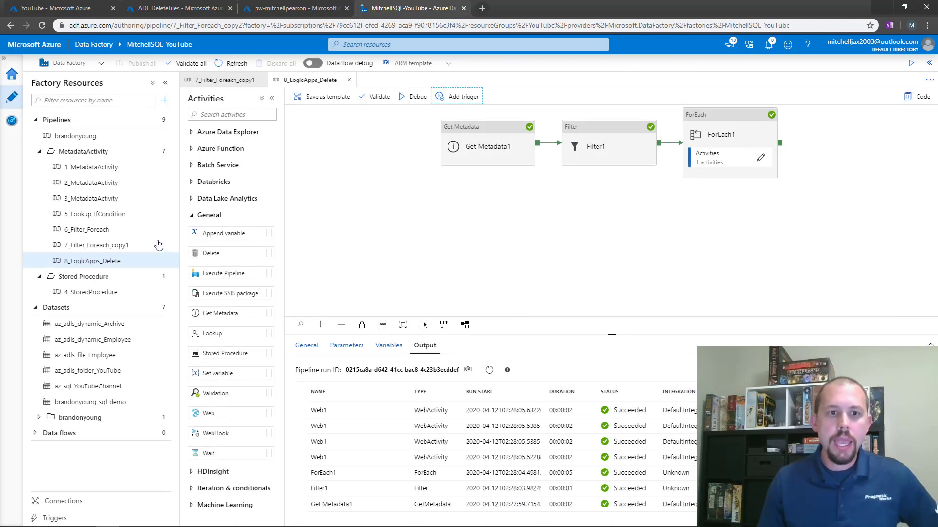
# Create a new pipeline and name it 9_CallMeFromLogicApp
pyautogui.click(165, 101)
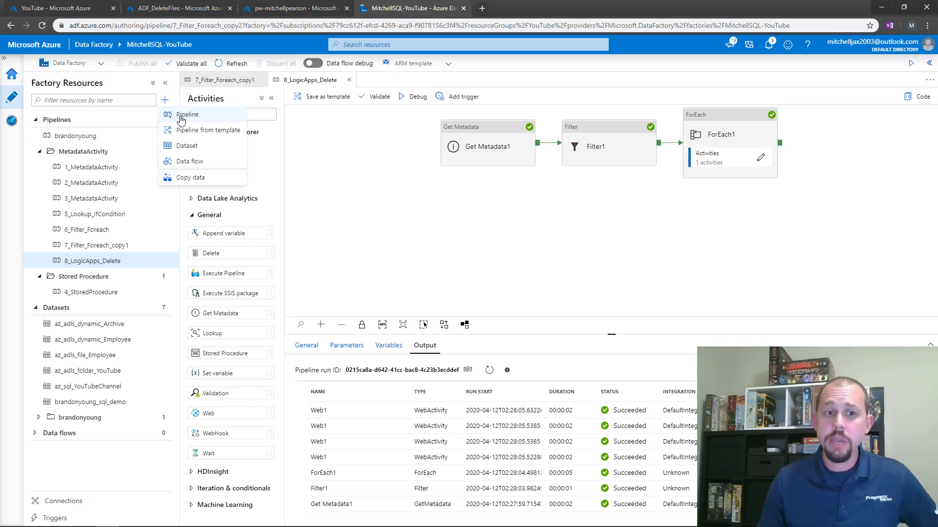
pyautogui.click(180, 117)
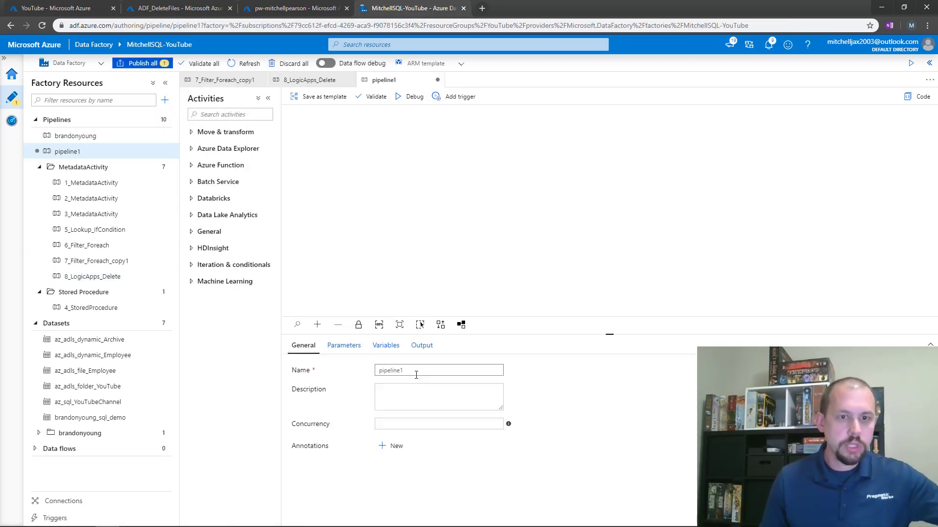
pyautogui.click(417, 372)
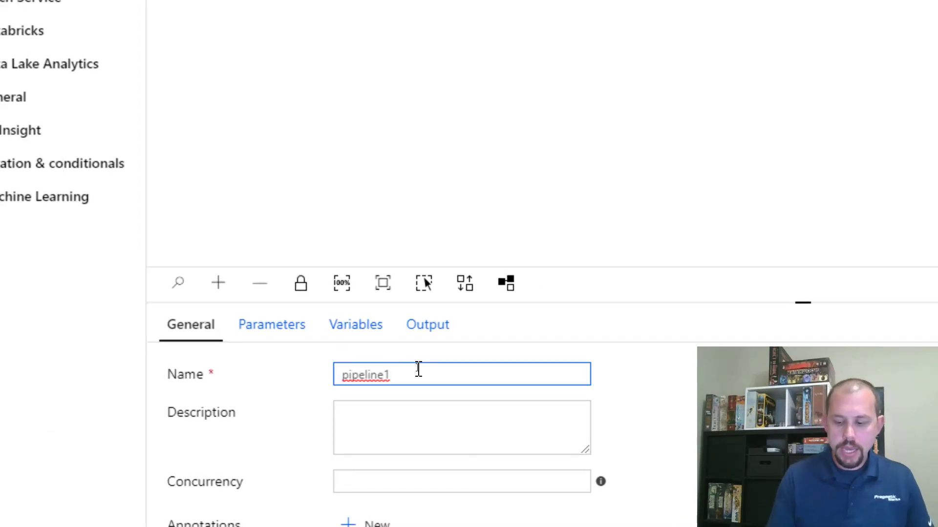
pyautogui.hotkey('ctrl', 'a')
pyautogui.write('9')
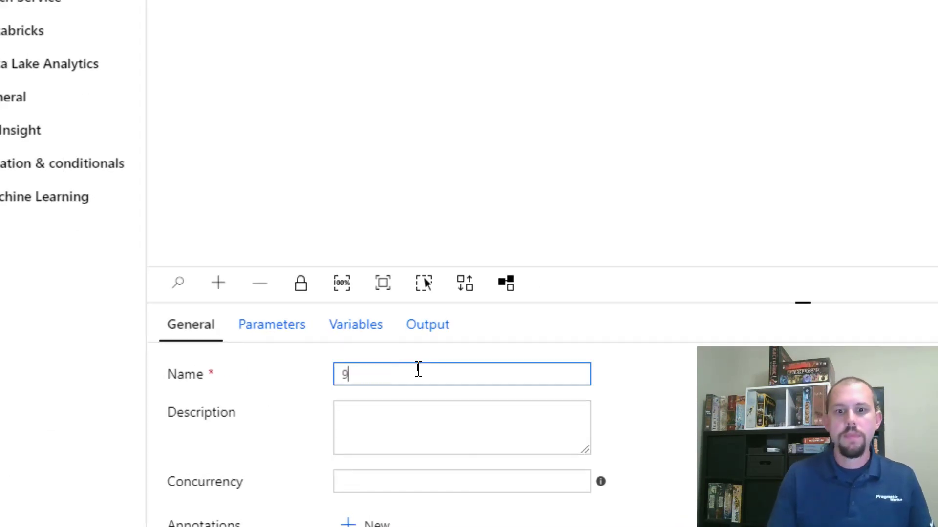
pyautogui.write('_')
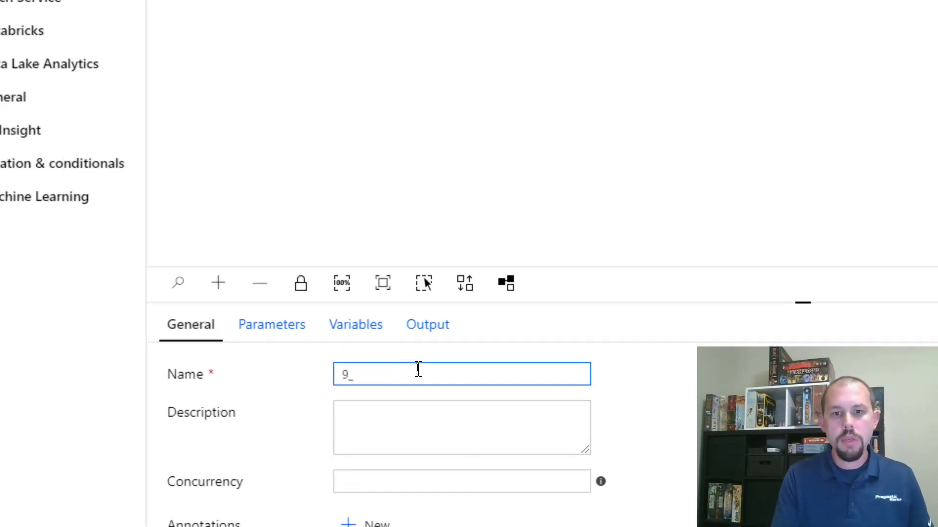
pyautogui.write('CallF')
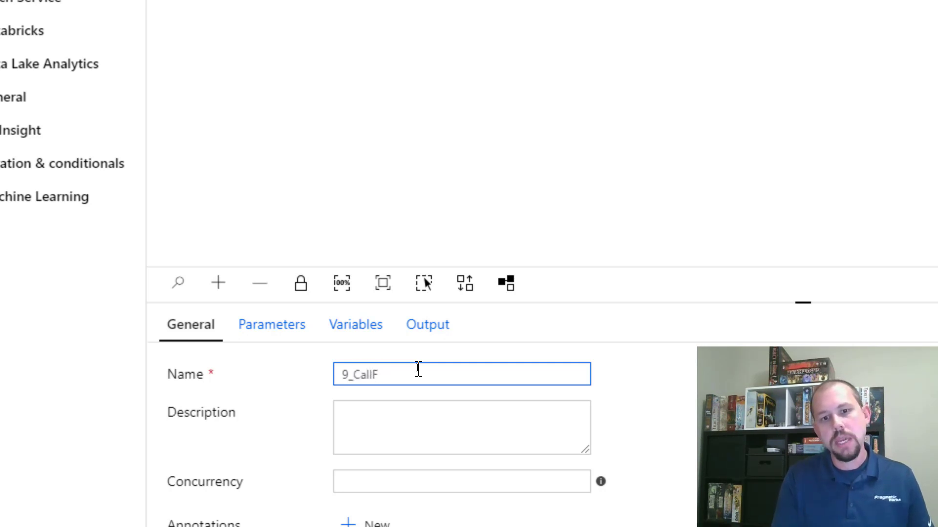
pyautogui.press('BackSpace')
pyautogui.write('M')
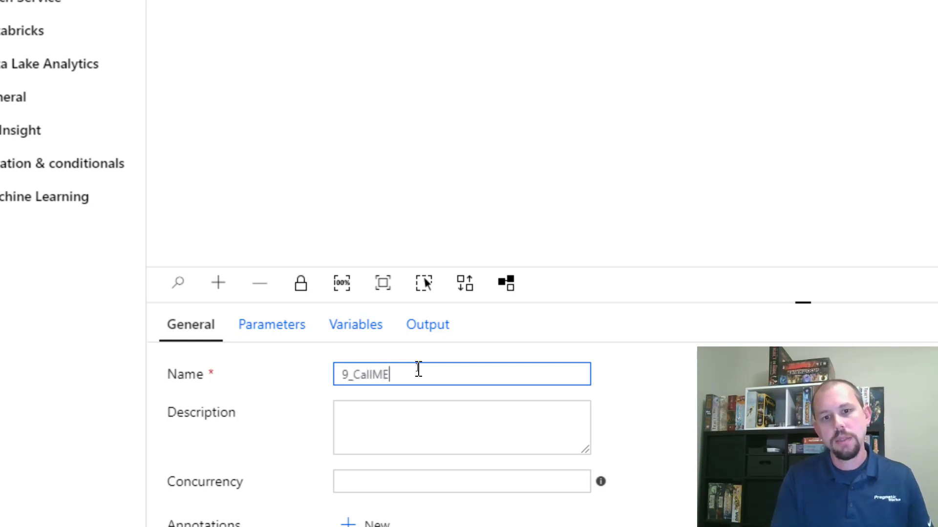
pyautogui.write('eFromLog')
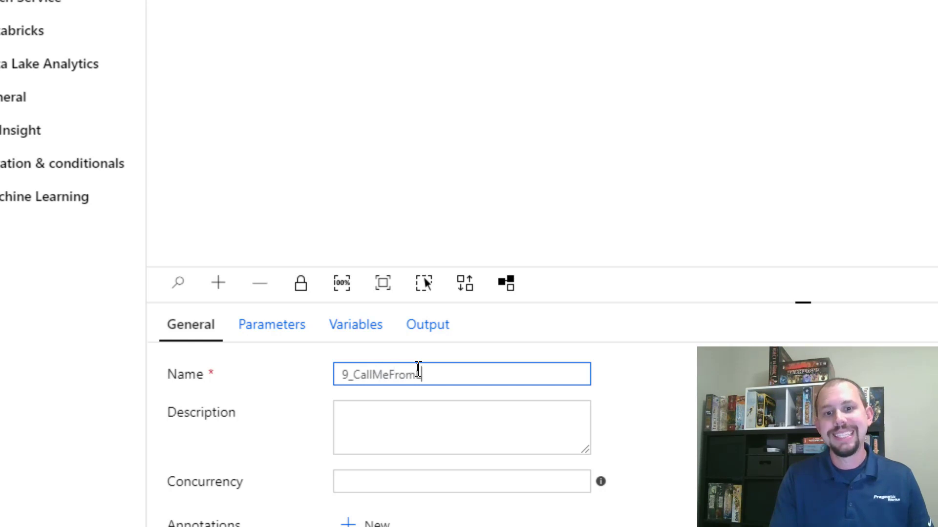
pyautogui.write('icApp')
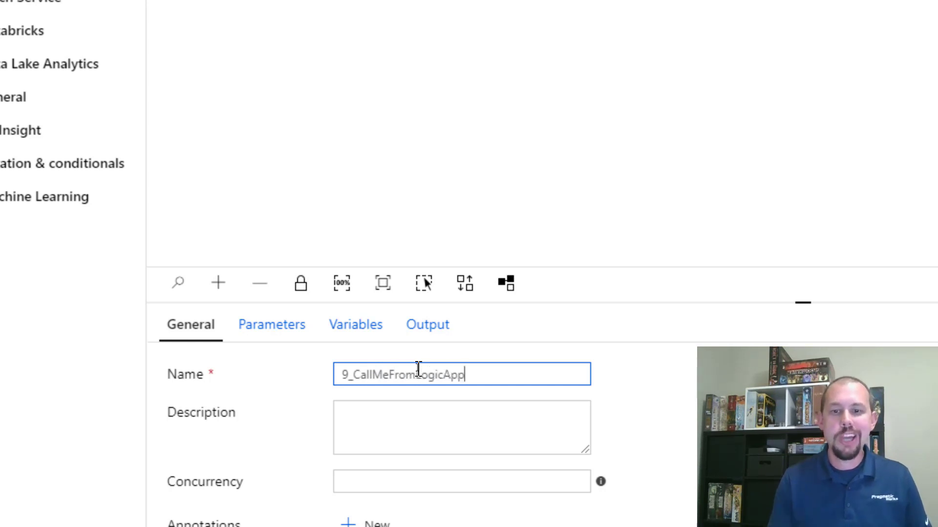
# Add a pipeline parameter named WaitTime with the type Int
pyautogui.click(272, 338)
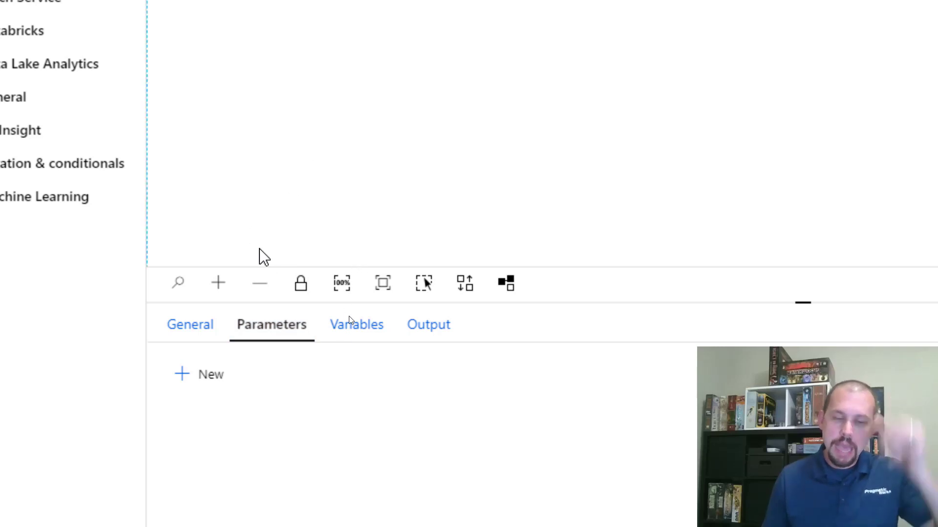
pyautogui.click(209, 390)
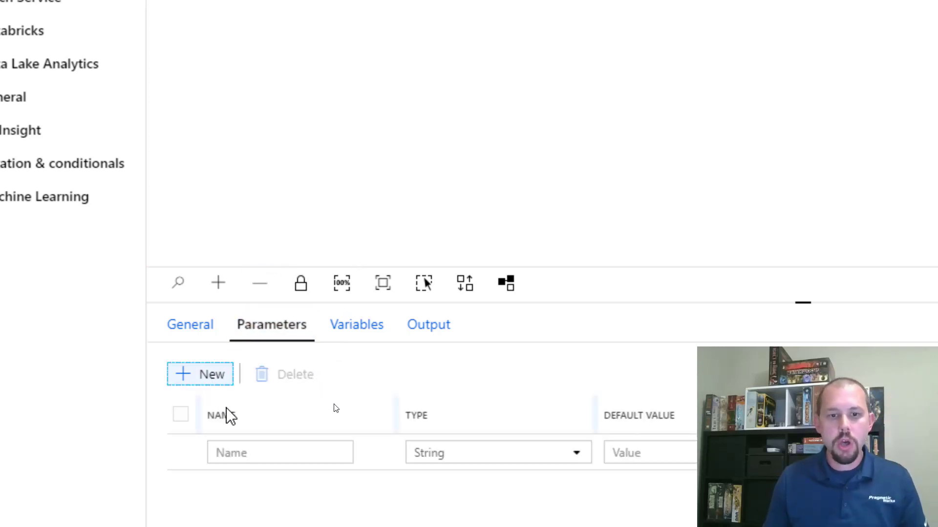
pyautogui.click(253, 449)
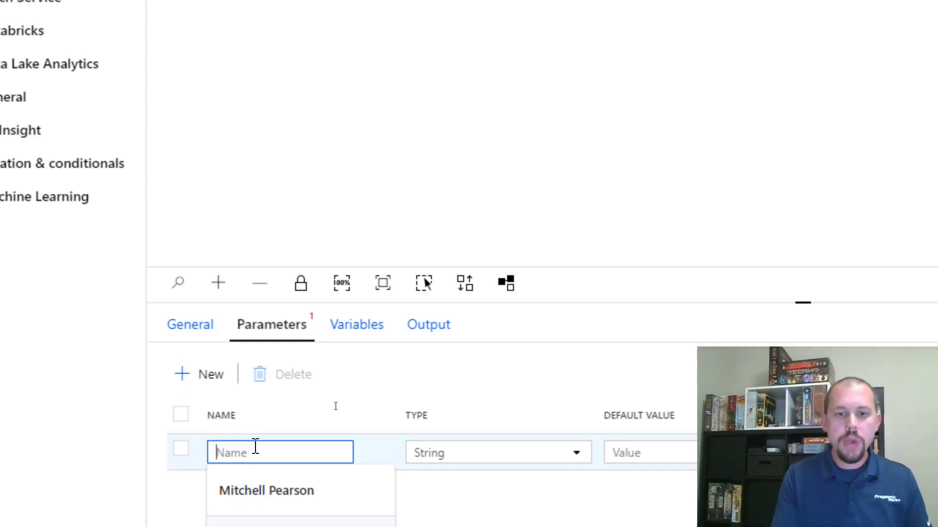
pyautogui.write('WaitTime')
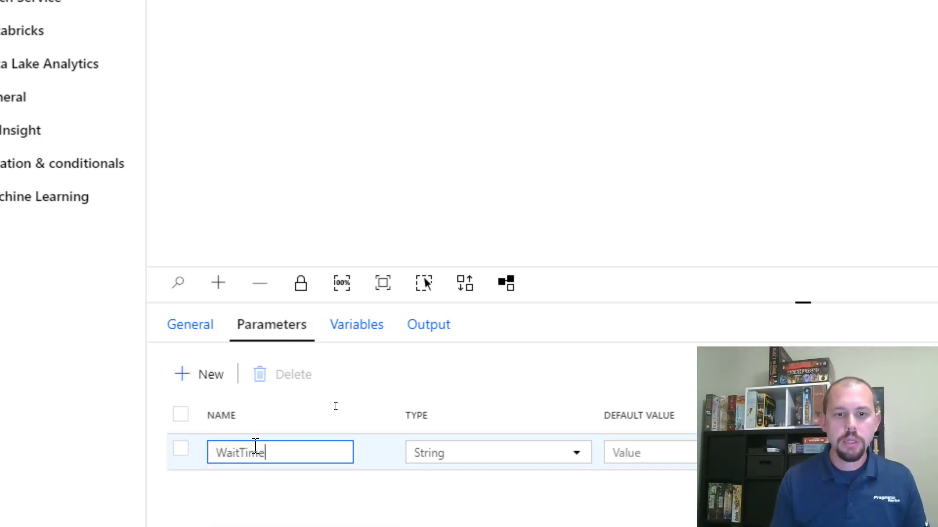
pyautogui.click(446, 444)
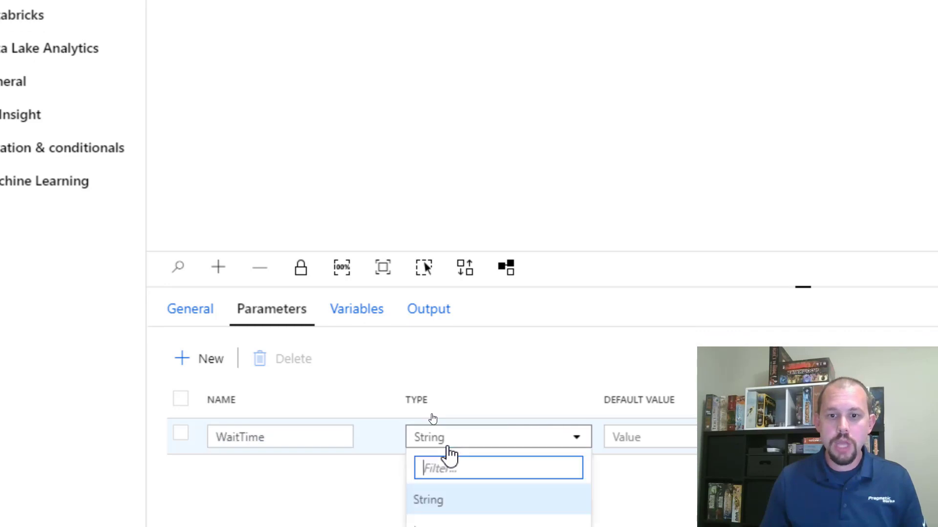
pyautogui.click(447, 469)
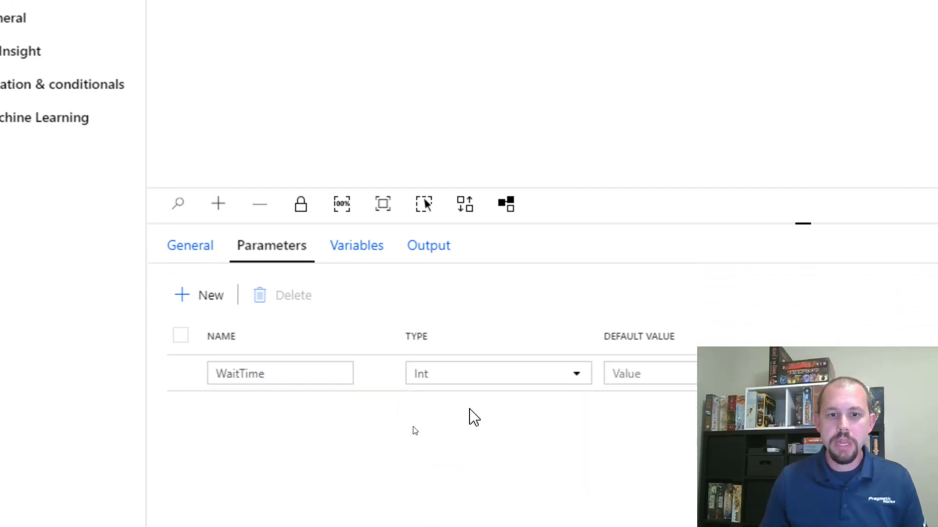
pyautogui.click(640, 375)
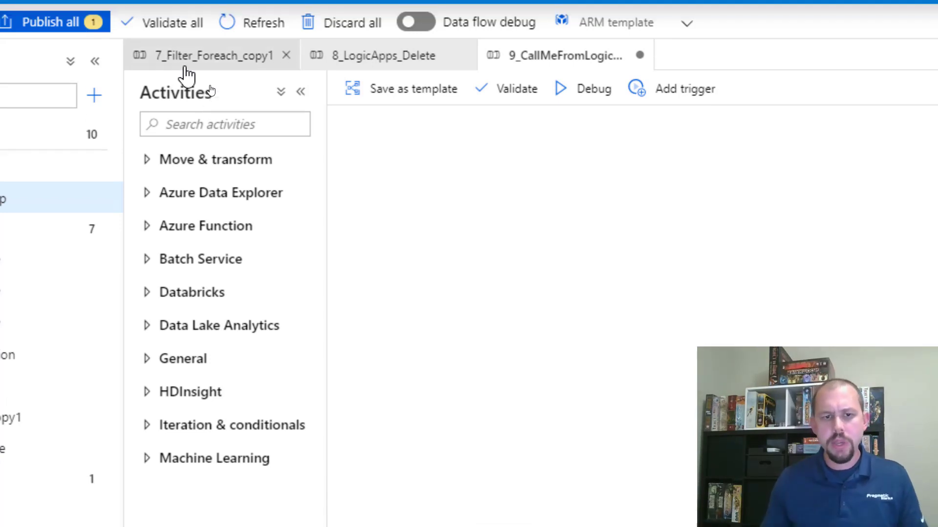
# Add a Wait activity from the General activities to the 9_CallMeFromLogicApp pipeline canvas
pyautogui.click(153, 372)
pyautogui.scroll(-1, 211, 459)
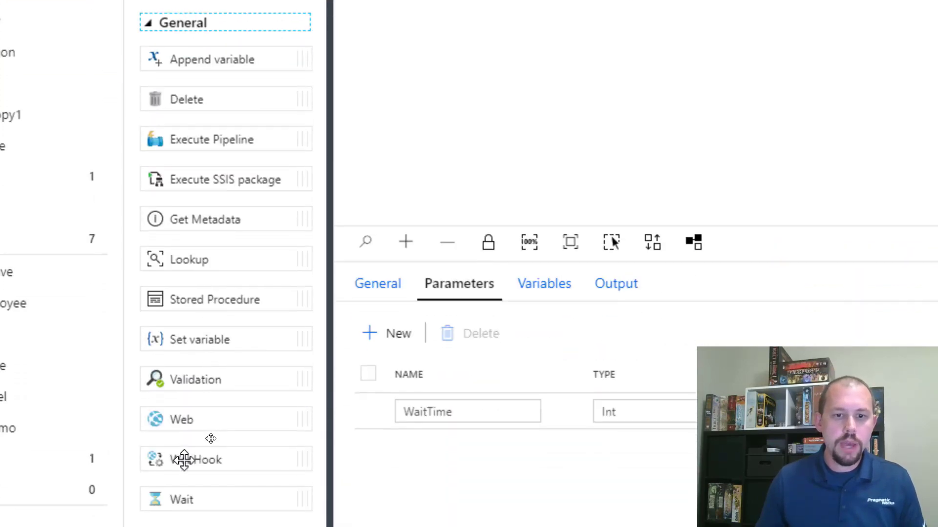
pyautogui.moveTo(182, 500); pyautogui.dragTo(510, 298)
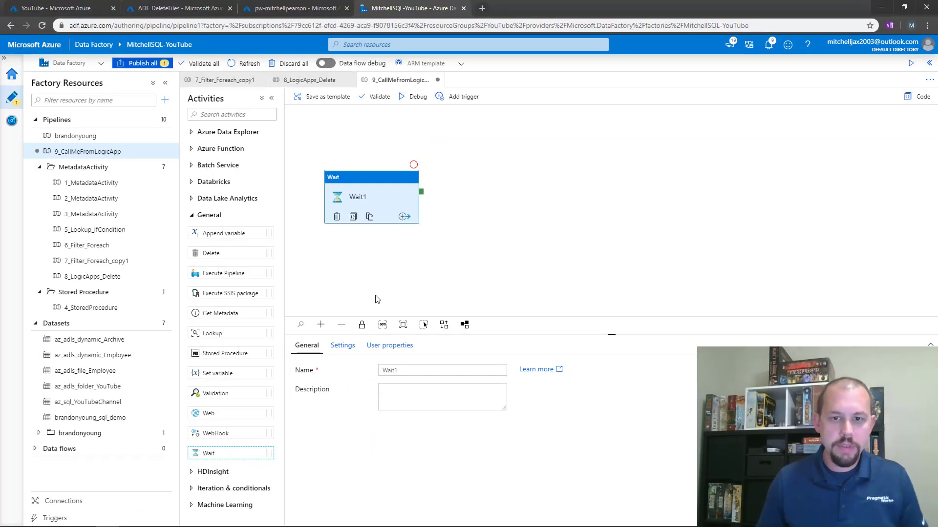
pyautogui.click(342, 346)
pyautogui.click(385, 370)
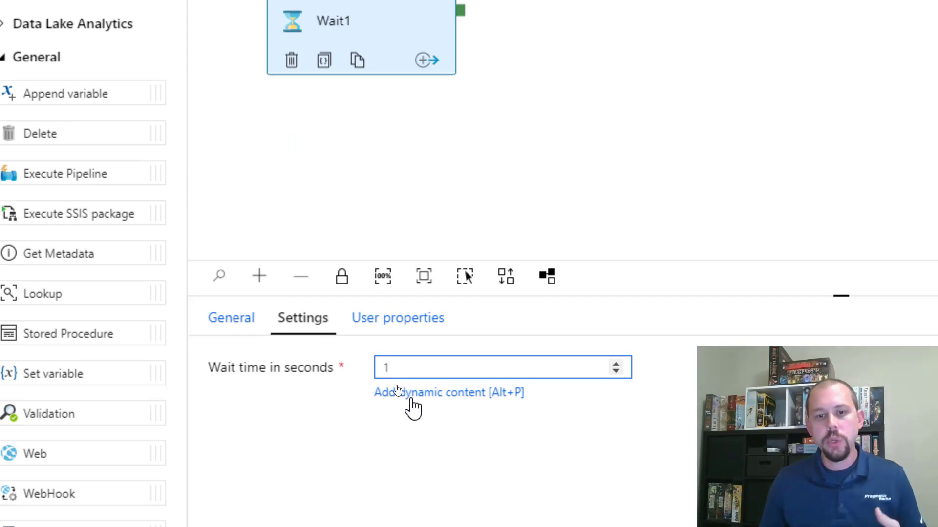
pyautogui.click(393, 391)
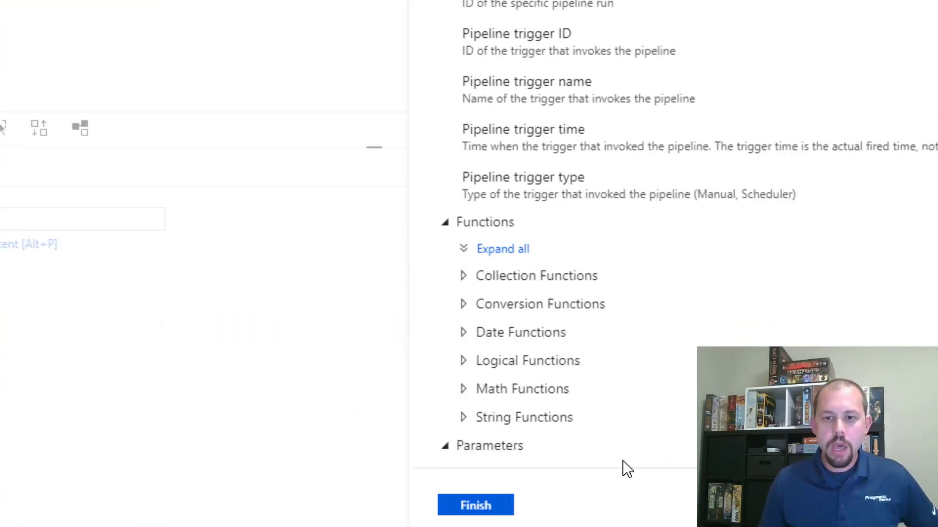
pyautogui.scroll(-1, 560, 413)
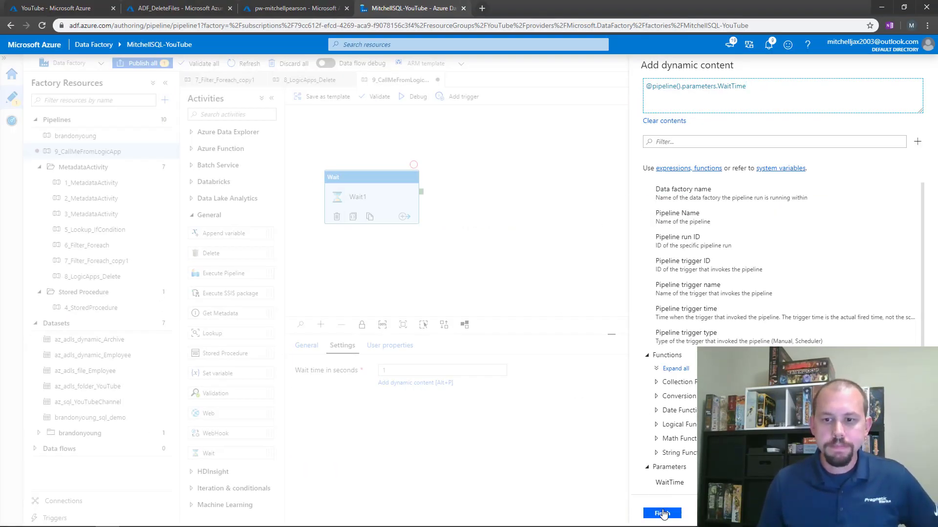
pyautogui.click(662, 513)
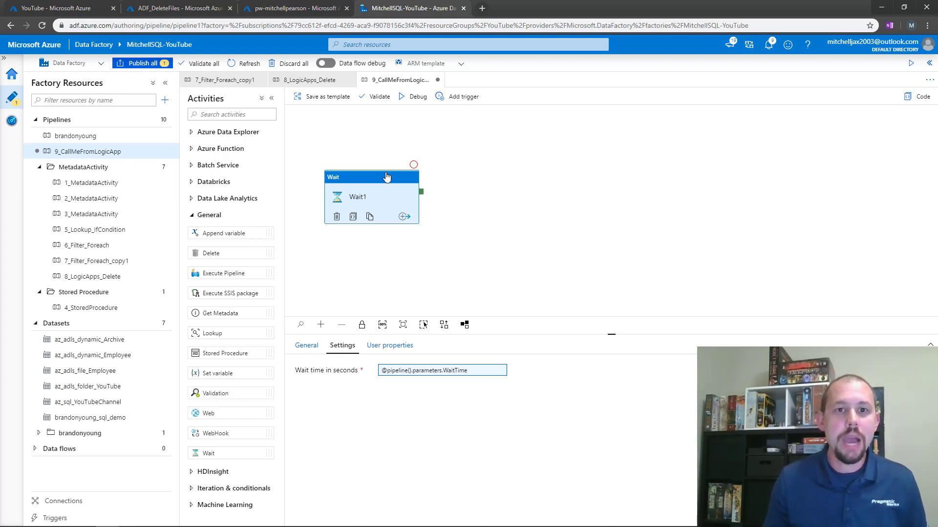
# Switch to the Azure portal, search the Marketplace for LogicApp, and start creating a Logic App resource
pyautogui.click(291, 13)
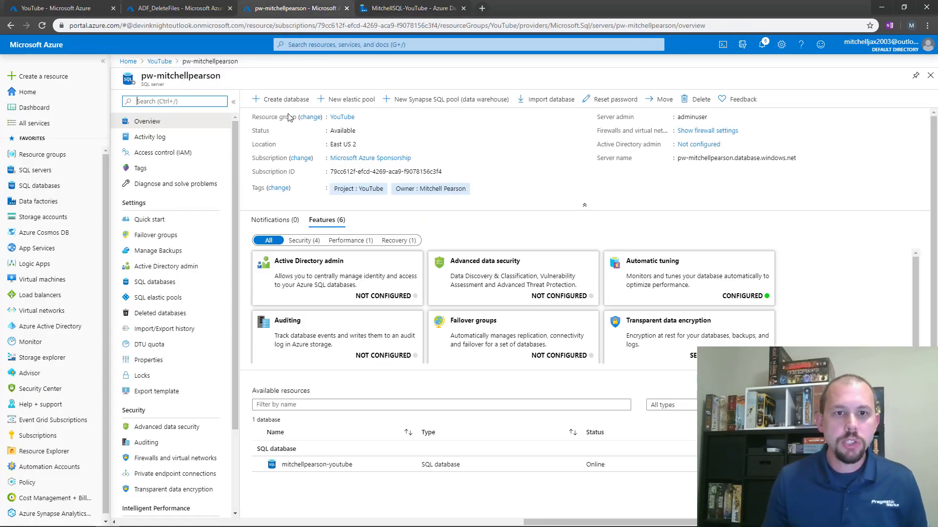
pyautogui.click(181, 5)
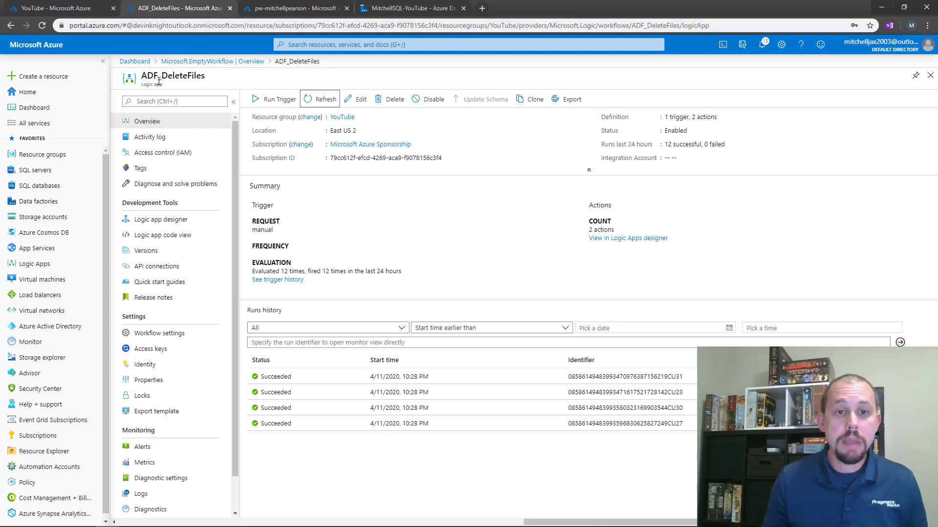
pyautogui.click(70, 77)
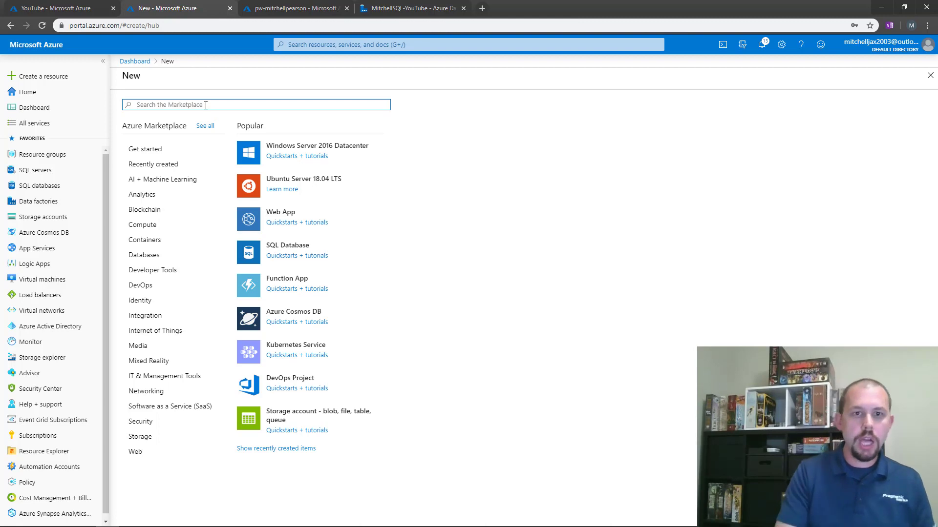
pyautogui.write('LogicAp')
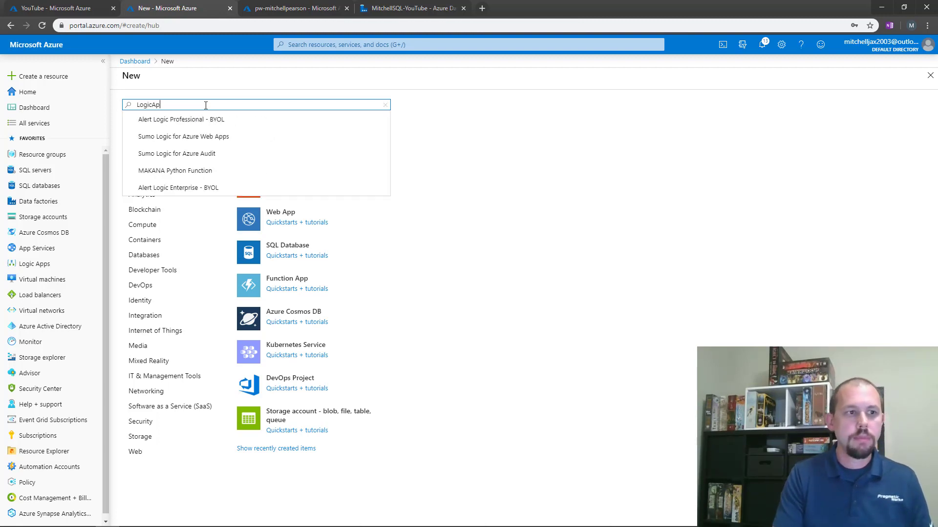
pyautogui.write('p')
pyautogui.click(175, 126)
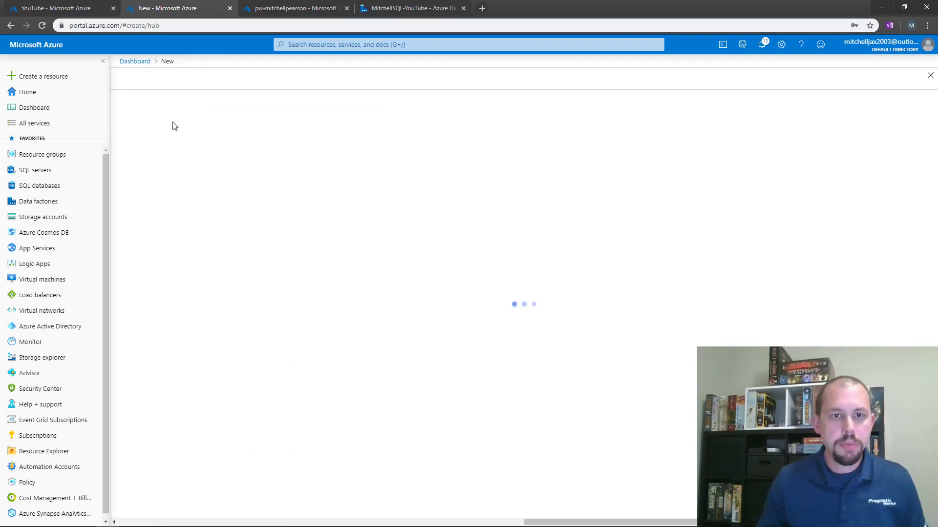
pyautogui.click(205, 141)
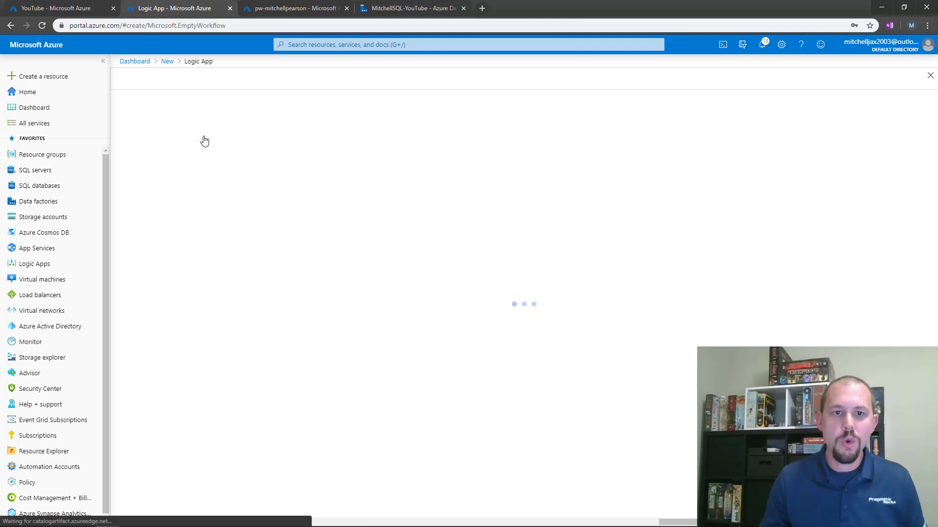
# Assign the Logic App to the Microsoft Azure Sponsorship subscription and the existing YouTube resource group
pyautogui.click(286, 175)
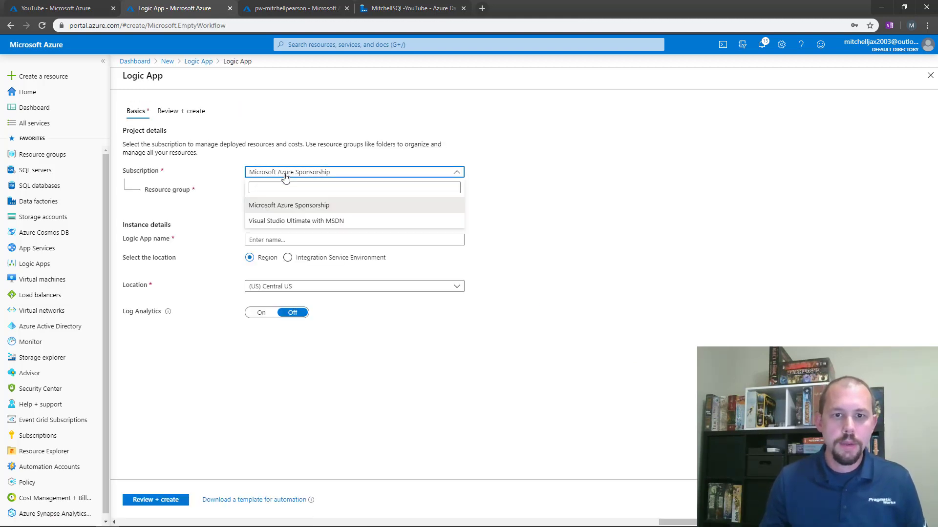
pyautogui.click(283, 191)
pyautogui.scroll(-3, 308, 328)
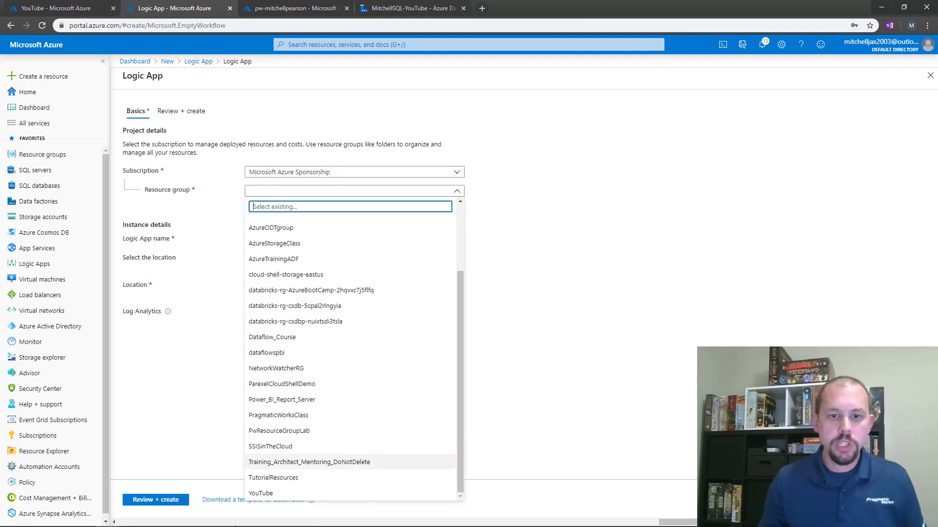
pyautogui.click(269, 495)
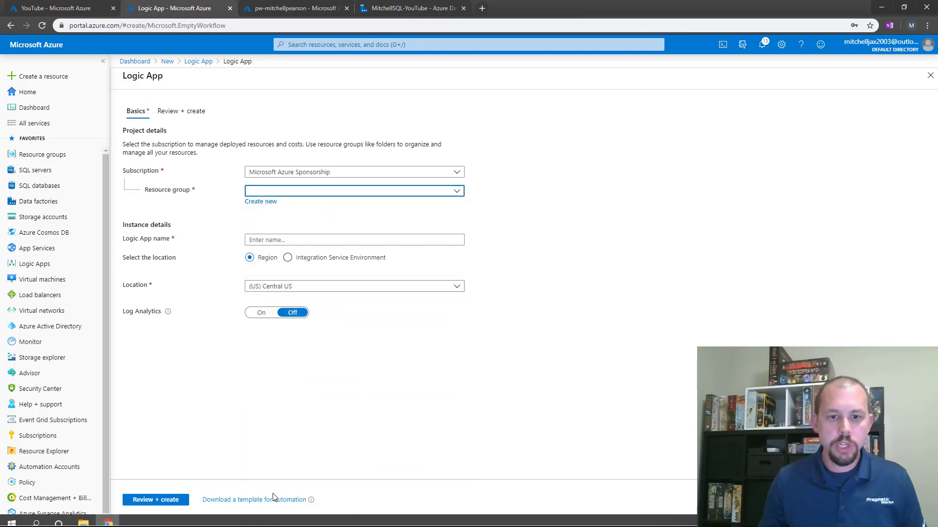
# Name the Logic App adf_CallPipeline, then review its settings and create it
pyautogui.click(278, 239)
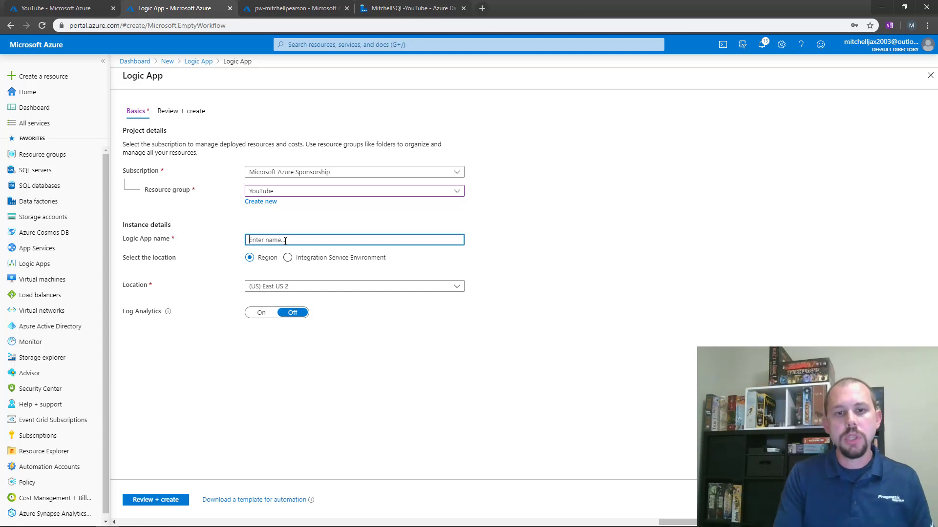
pyautogui.write('adf_')
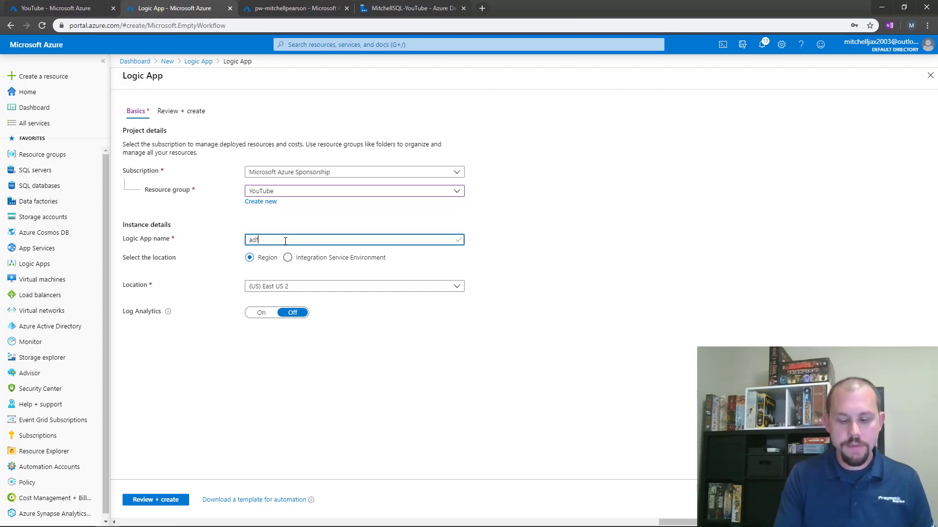
pyautogui.write('Call')
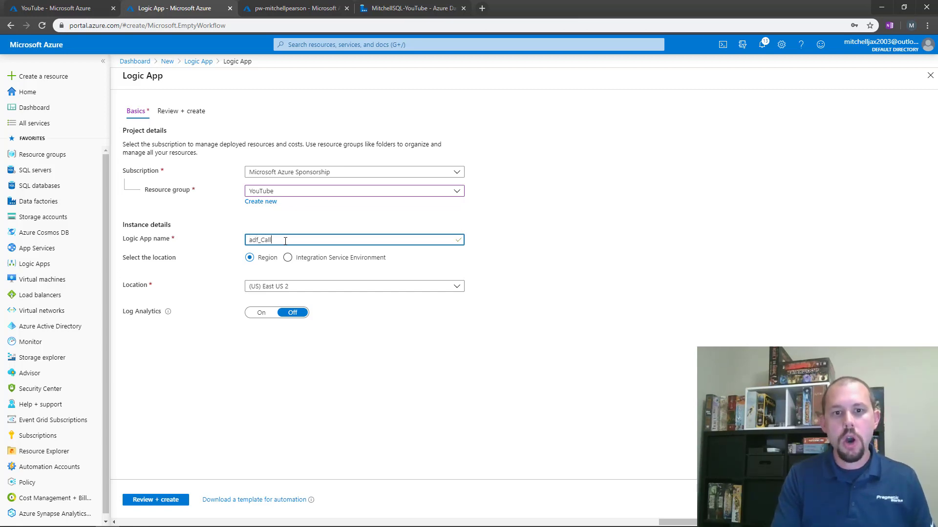
pyautogui.write('Pipeline')
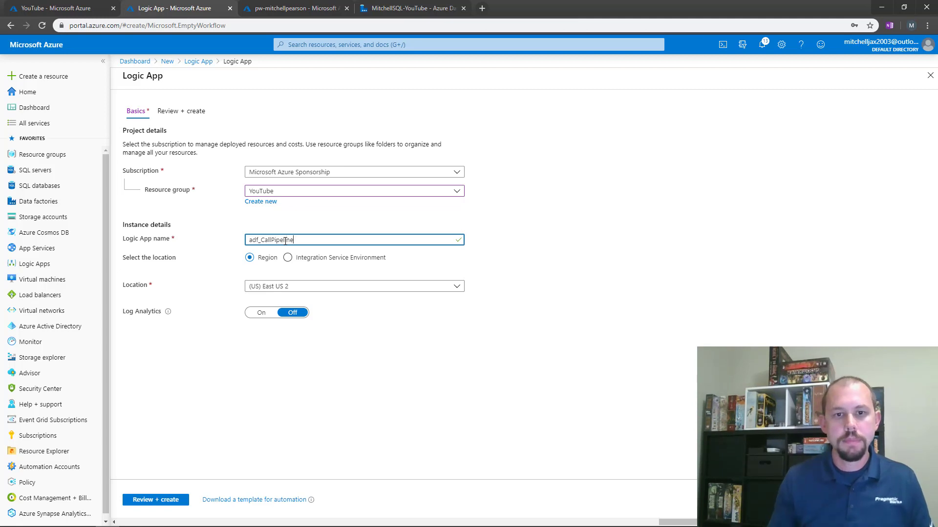
pyautogui.click(156, 498)
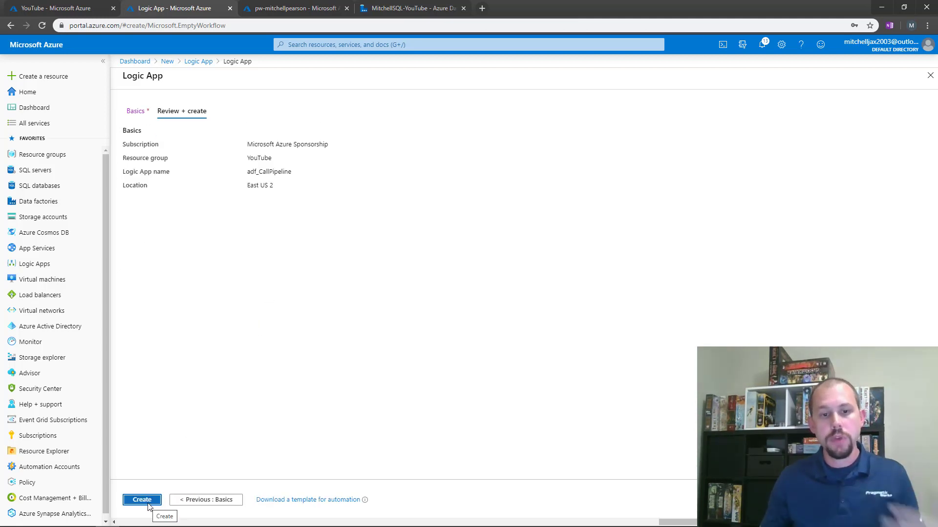
pyautogui.click(148, 503)
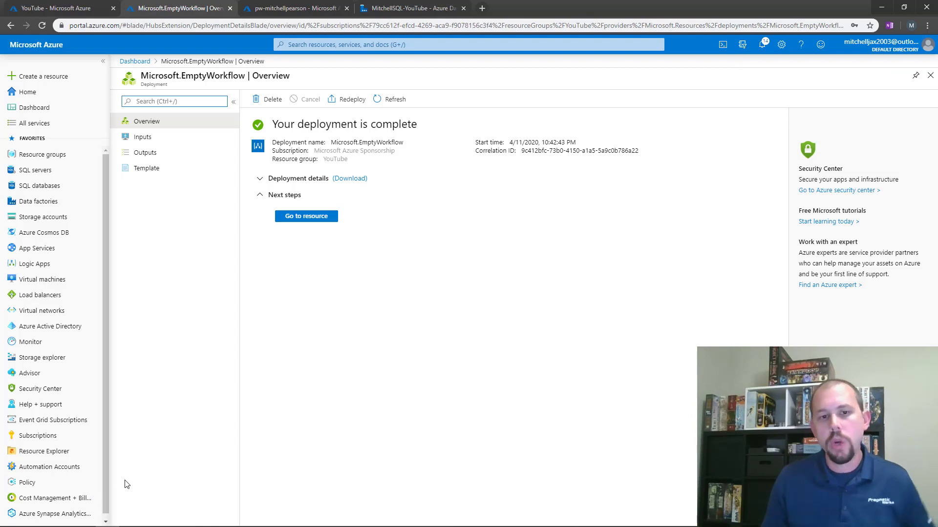
# Open the deployed Logic App resource and start its design from the Blank Logic App template
pyautogui.click(303, 217)
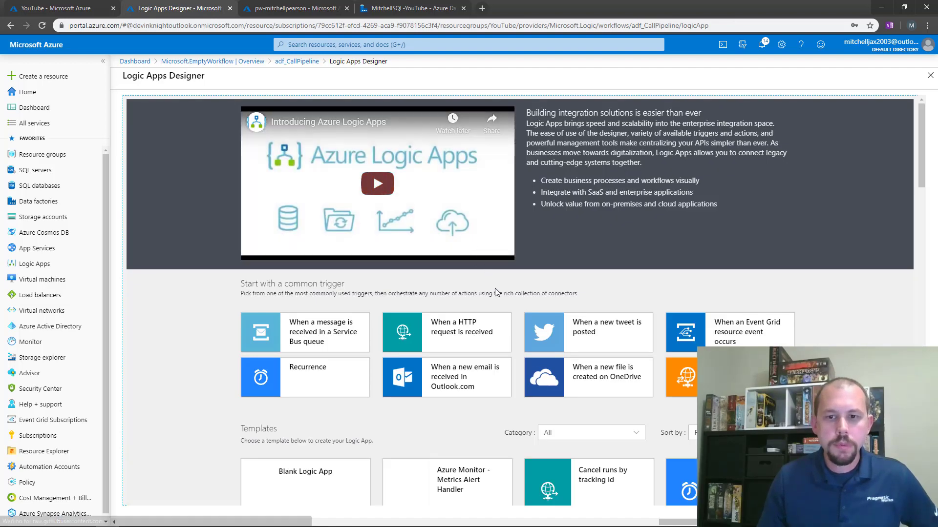
pyautogui.scroll(-1, 422, 421)
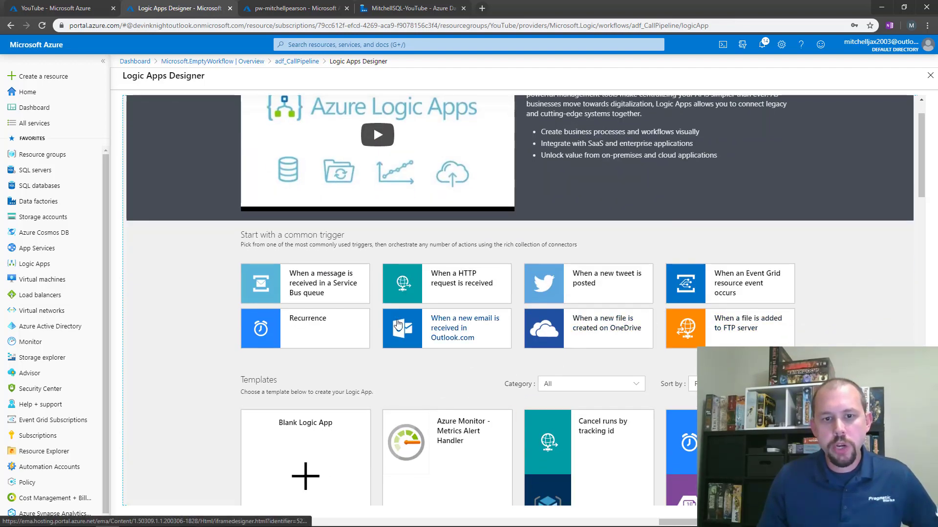
pyautogui.scroll(-1, 210, 327)
pyautogui.scroll(-2, 210, 332)
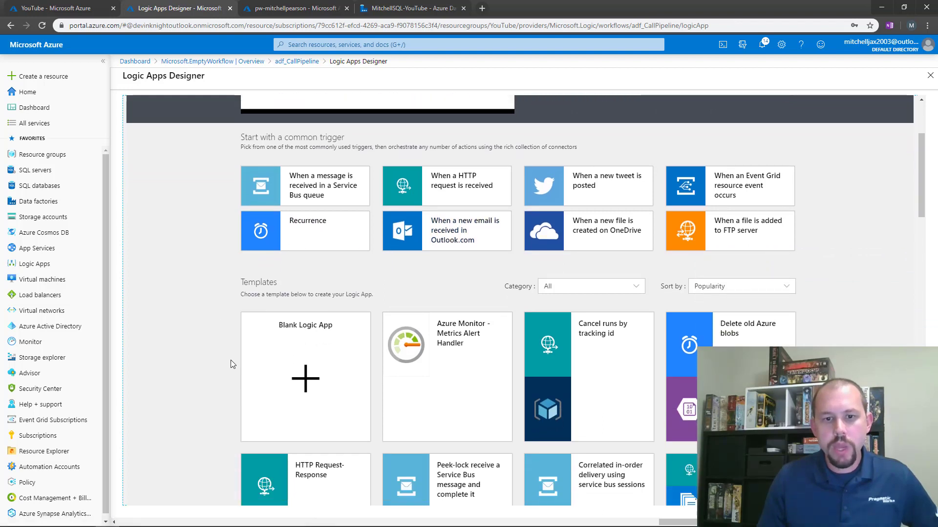
pyautogui.click(306, 384)
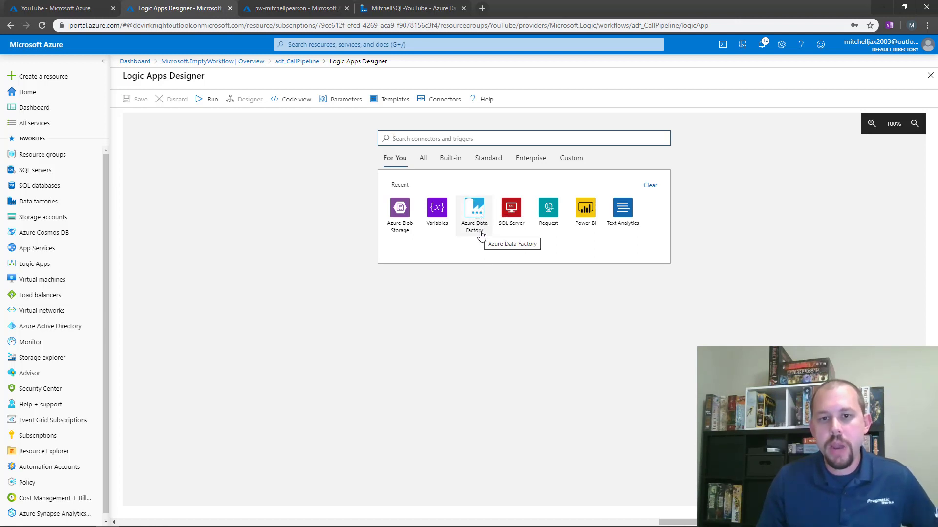
# Add the SQL Server trigger "When an item is created (V2)" to the blank Logic App
pyautogui.click(518, 226)
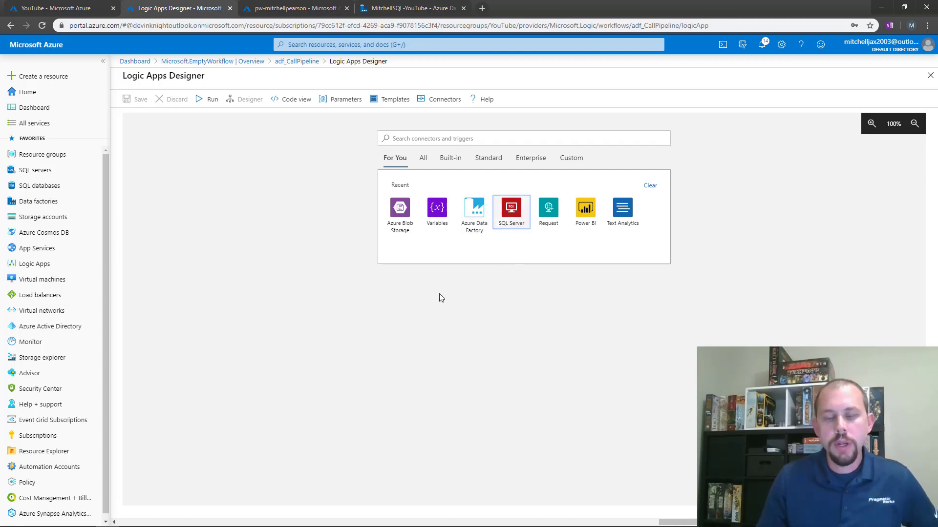
pyautogui.click(512, 217)
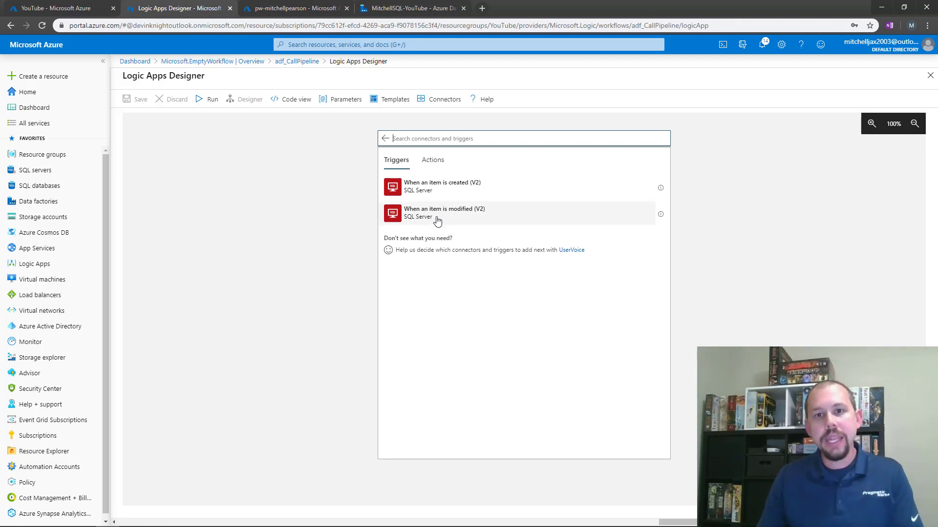
pyautogui.click(434, 188)
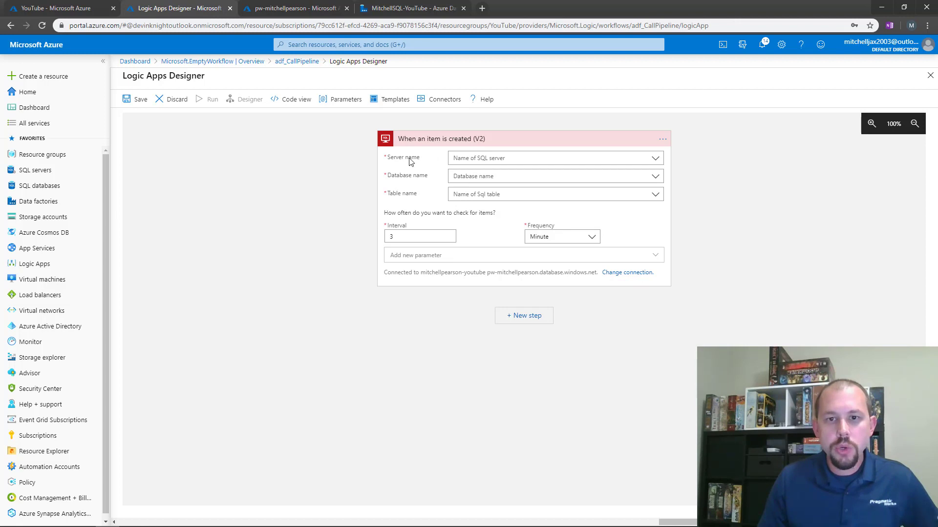
pyautogui.click(506, 156)
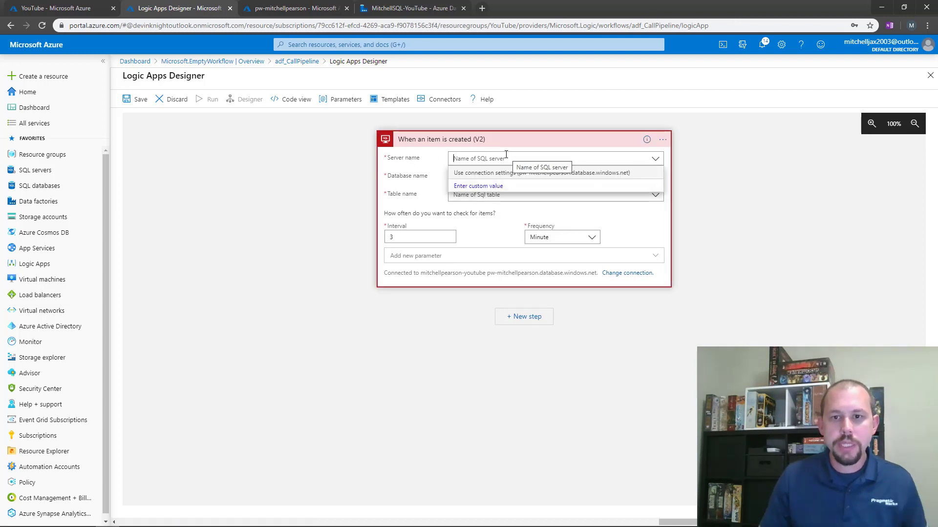
pyautogui.write('a')
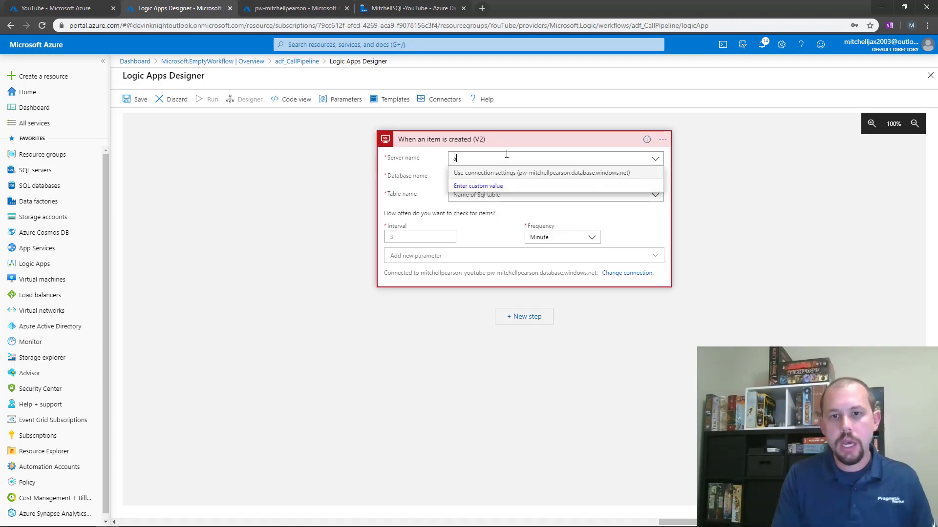
pyautogui.write('z_sql')
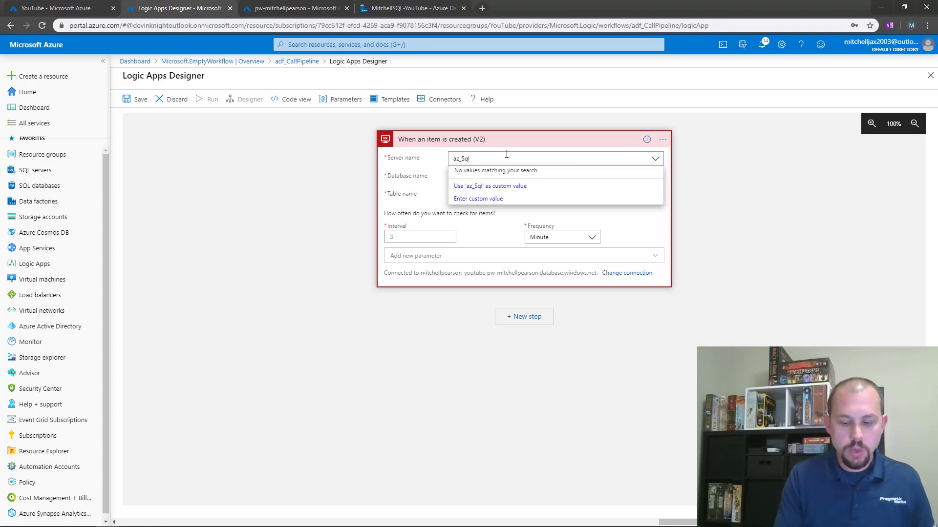
pyautogui.write('_mitchell')
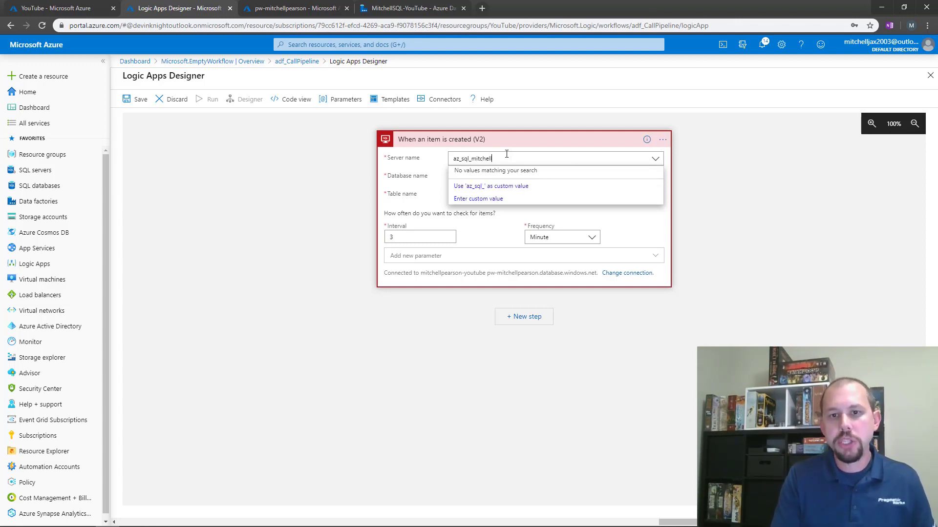
pyautogui.write('pearson')
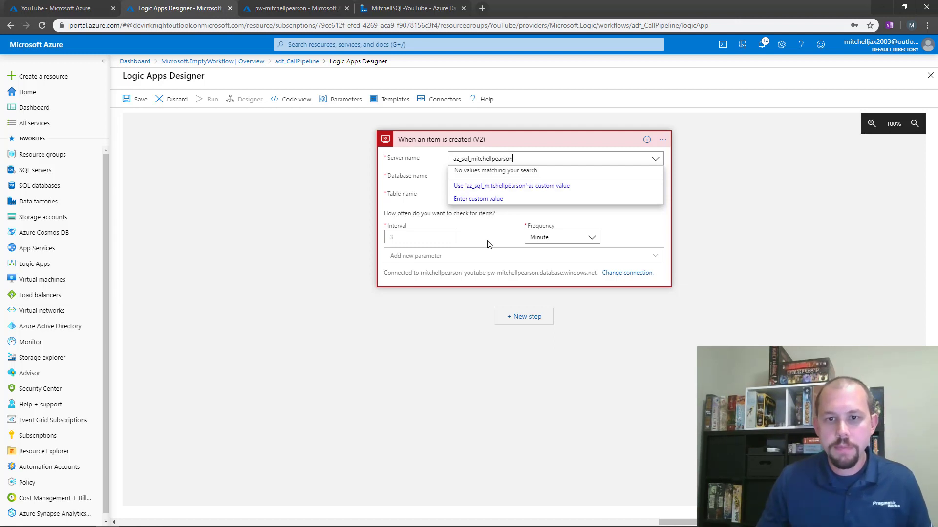
pyautogui.hotkey('ctrl', 'a')
pyautogui.press('BackSpace')
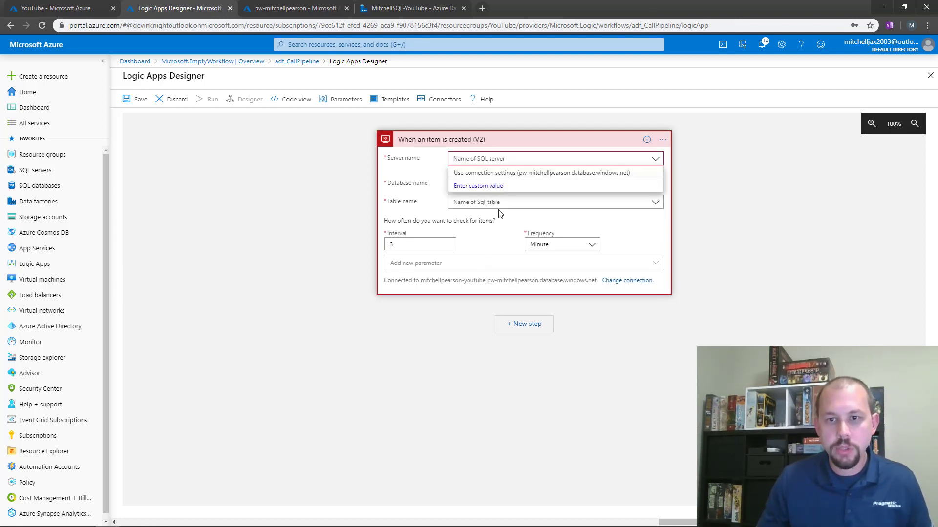
pyautogui.click(630, 223)
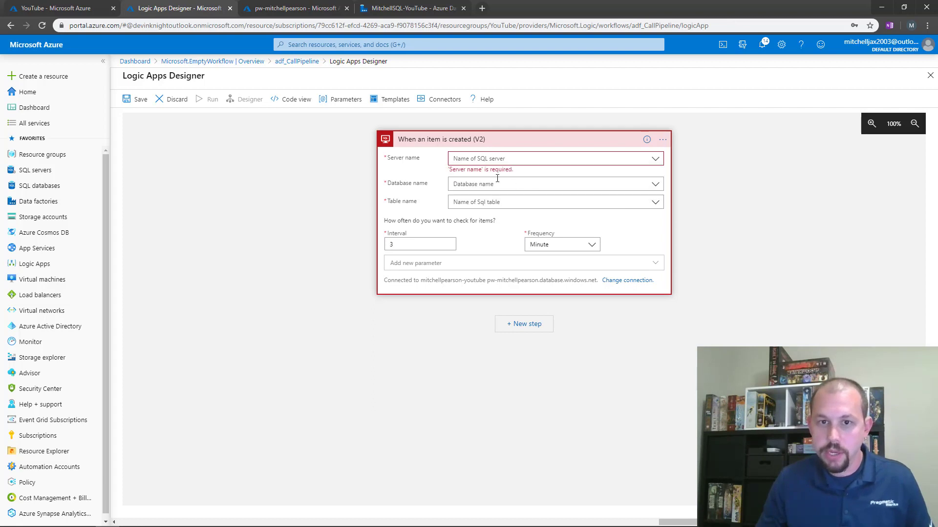
# Copy the full server name from the SQL server's overview page and enter it as the trigger's custom server name
pyautogui.click(481, 161)
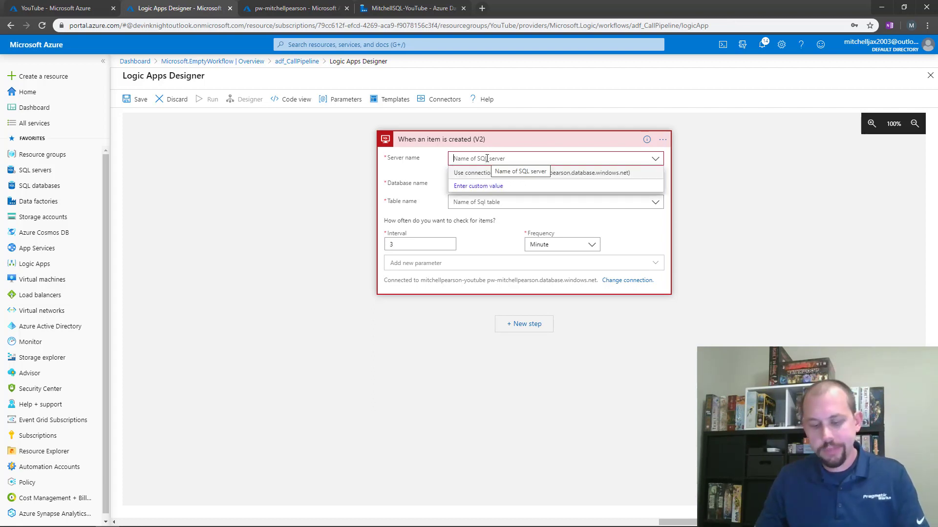
pyautogui.click(310, 10)
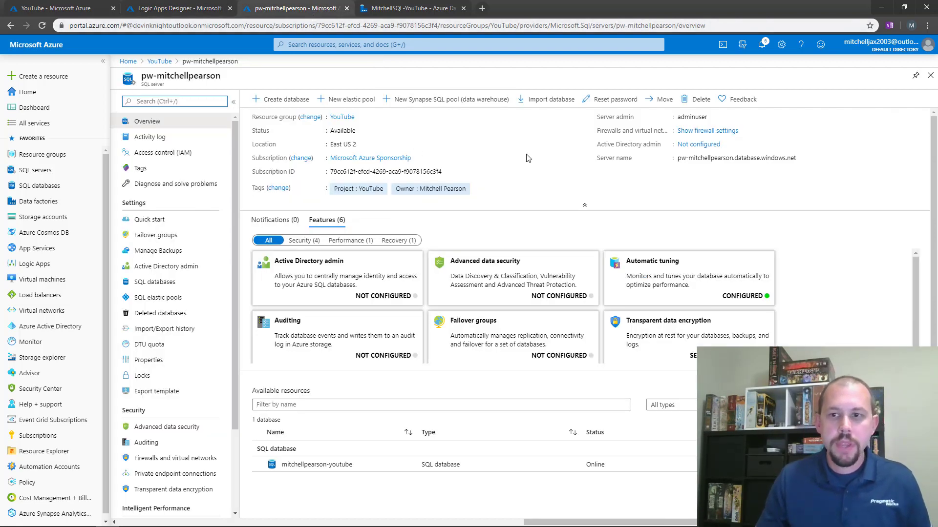
pyautogui.click(911, 158)
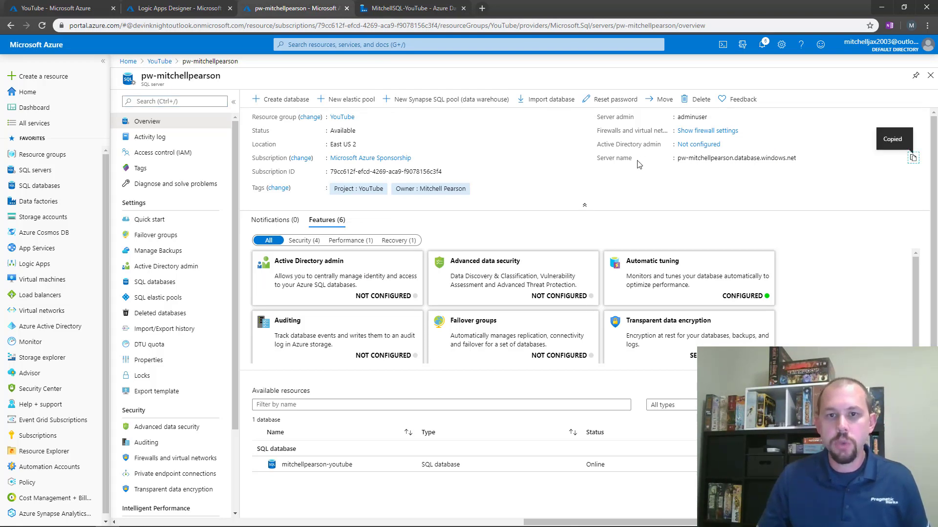
pyautogui.click(397, 9)
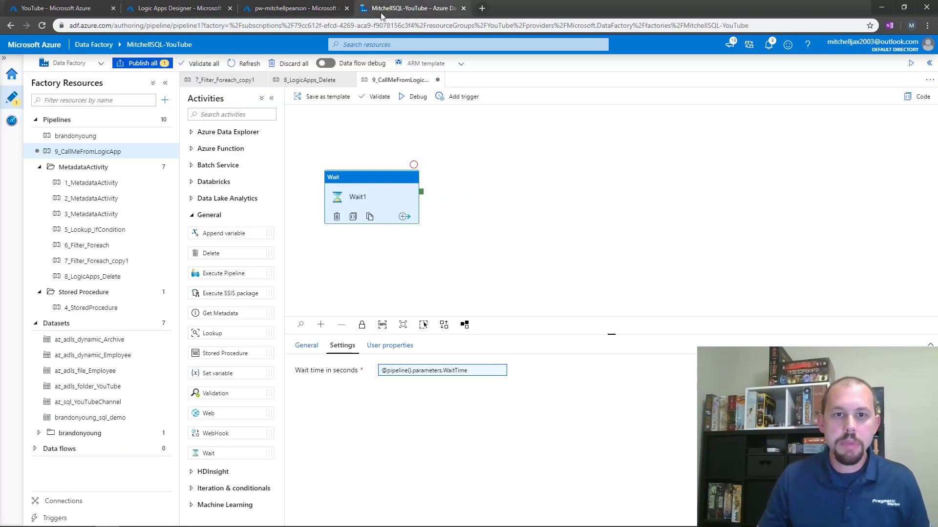
pyautogui.click(176, 8)
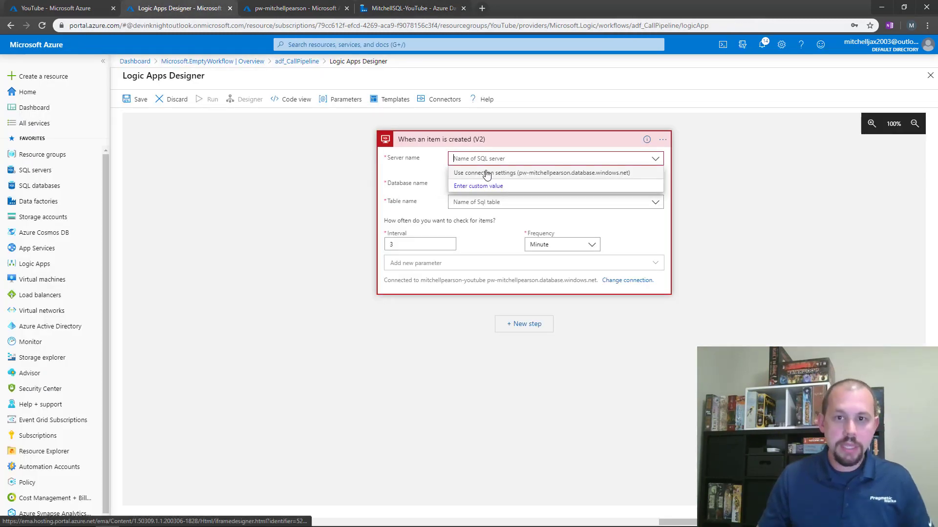
pyautogui.hotkey('ctrl', 'v')
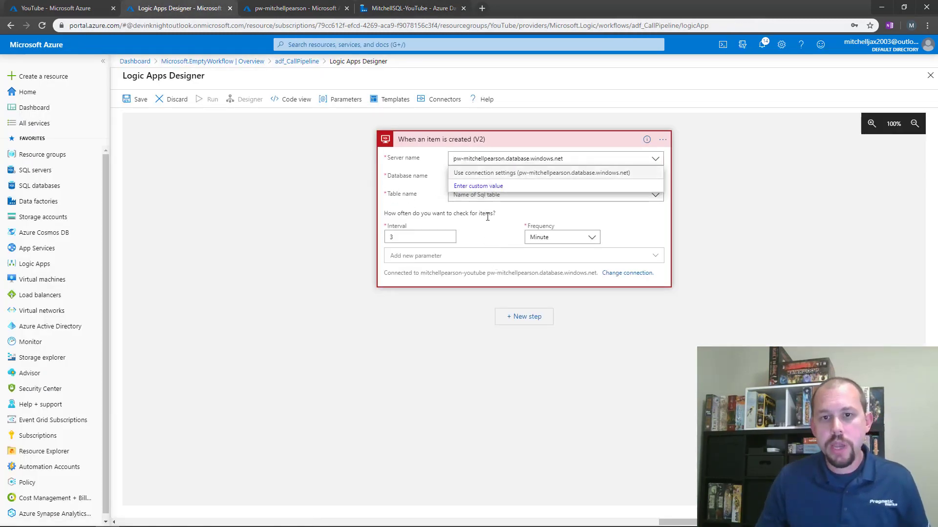
pyautogui.hotkey('ctrl', 'a')
pyautogui.press('BackSpace')
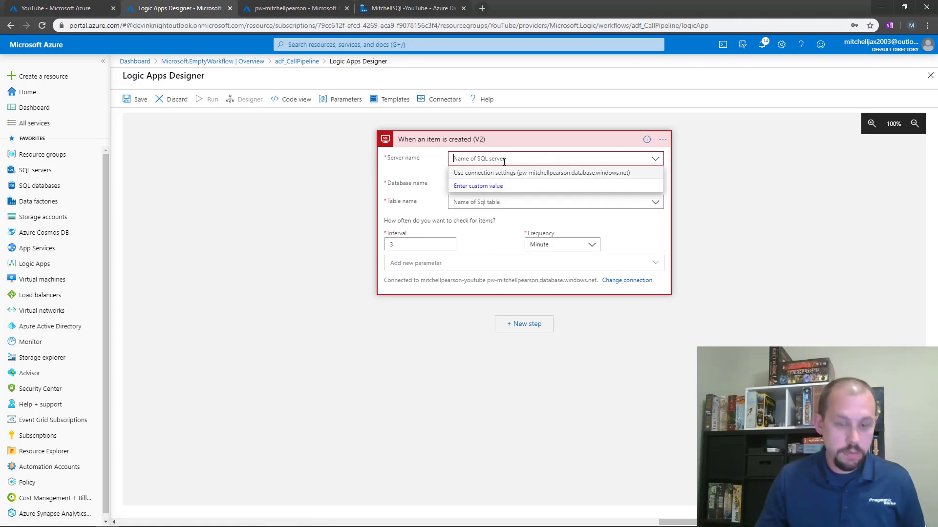
pyautogui.click(493, 186)
pyautogui.hotkey('ctrl', 'v')
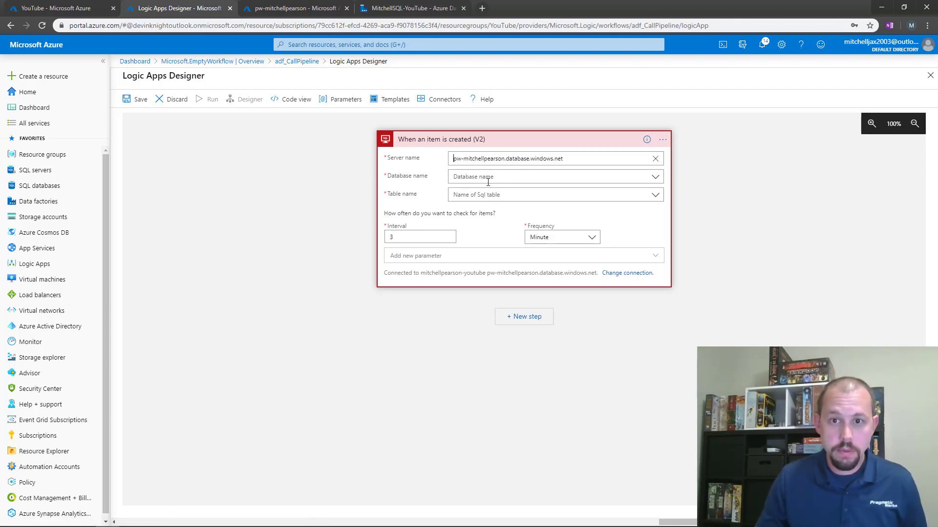
# Set the trigger's database name to use the connection settings and its table name to YouTubeChannel
pyautogui.click(488, 176)
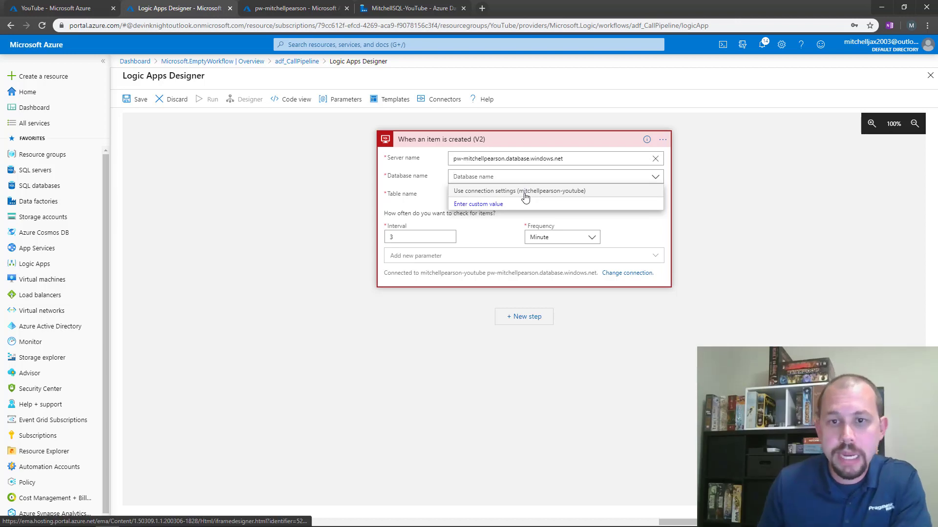
pyautogui.click(525, 193)
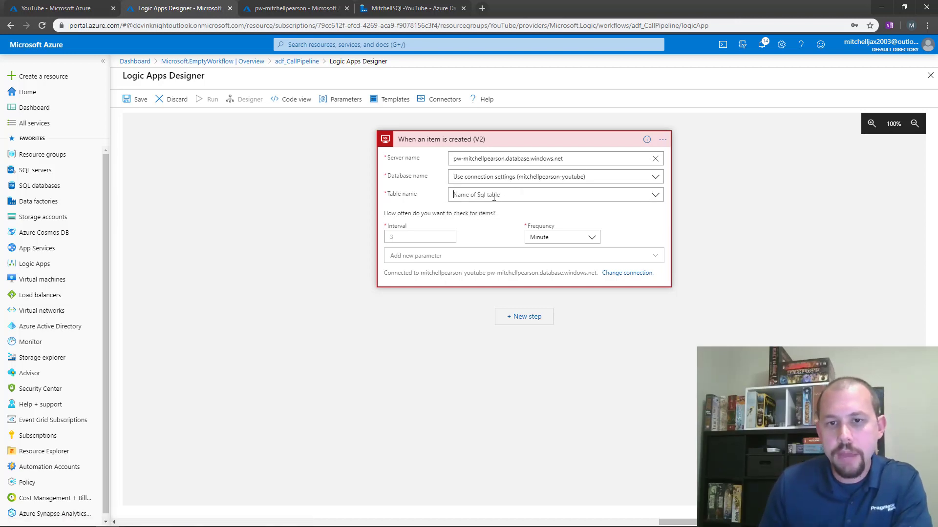
pyautogui.click(494, 196)
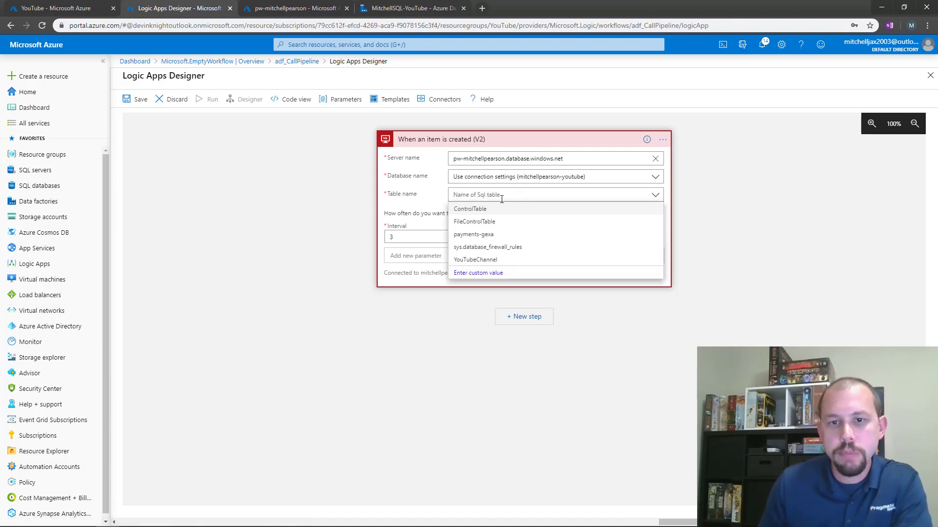
pyautogui.click(488, 260)
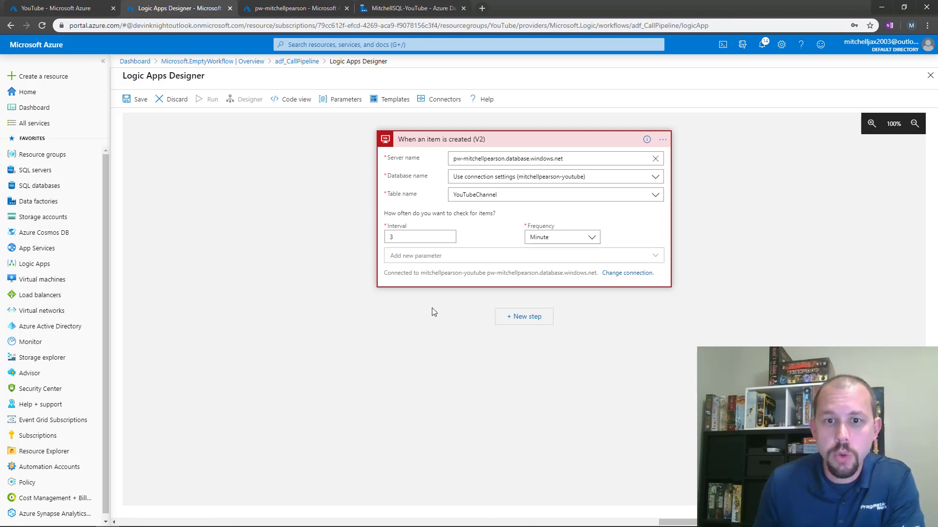
# Add an Initialize variable action after the SQL trigger
pyautogui.click(518, 319)
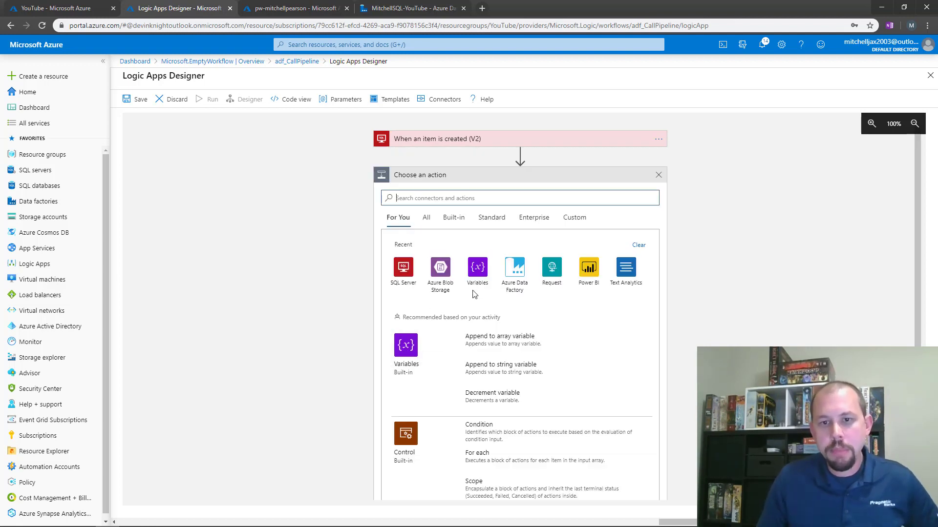
pyautogui.click(484, 270)
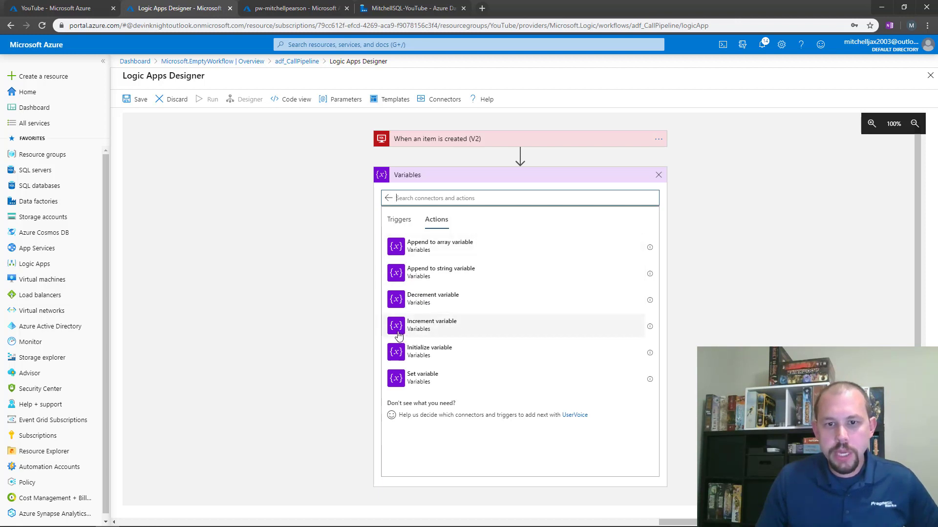
pyautogui.click(398, 354)
# Name the variable WaitTime, set its type to Integer and give it an initial value of 6
pyautogui.click(481, 194)
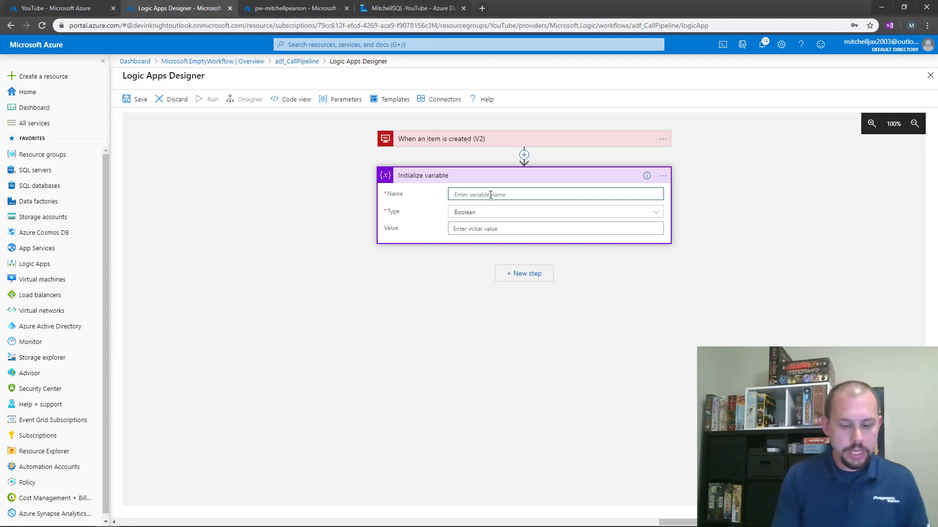
pyautogui.write('Wait')
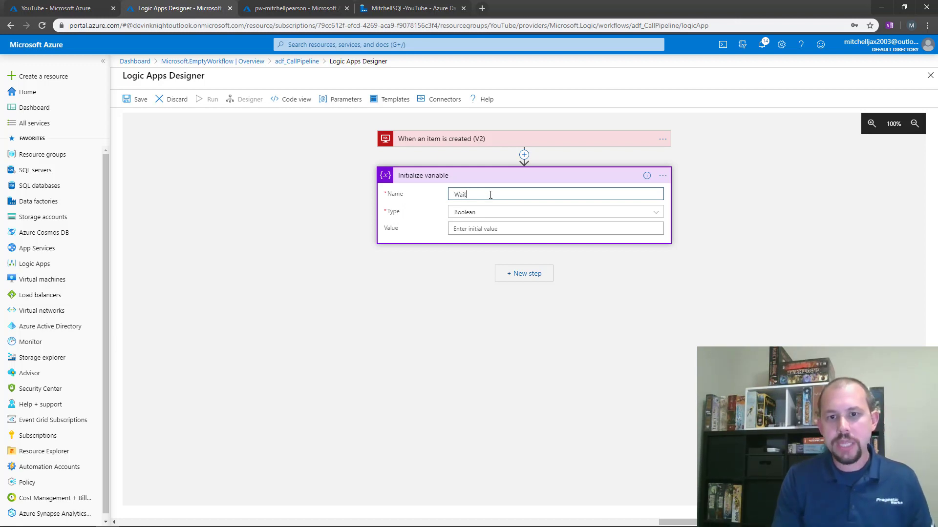
pyautogui.write('Time')
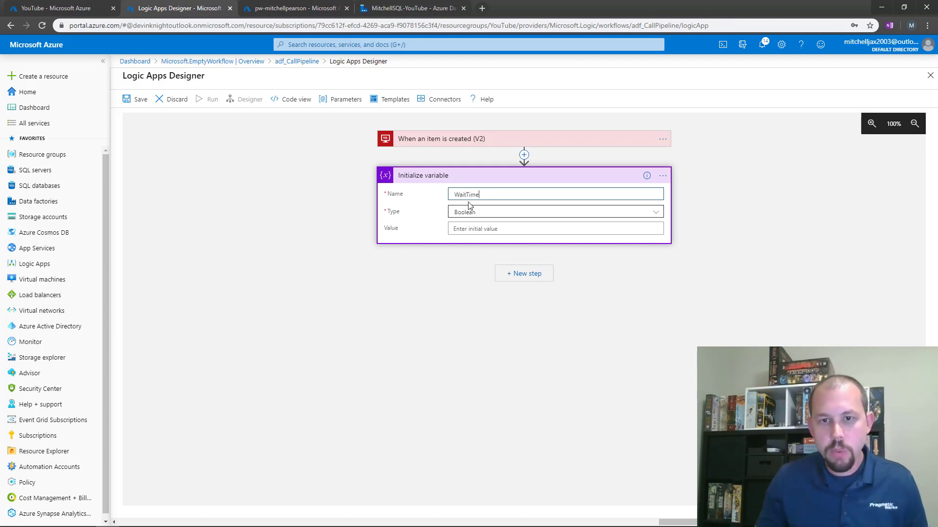
pyautogui.click(478, 213)
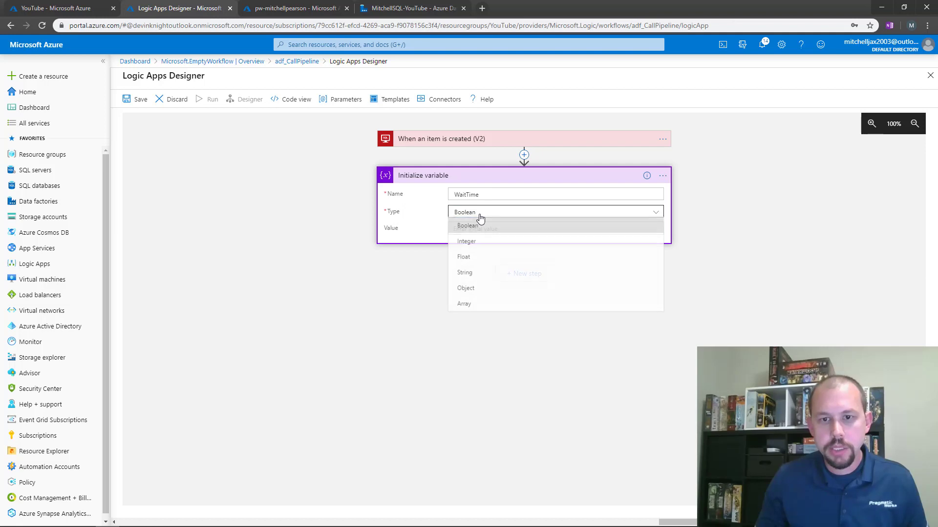
pyautogui.click(464, 243)
pyautogui.click(457, 228)
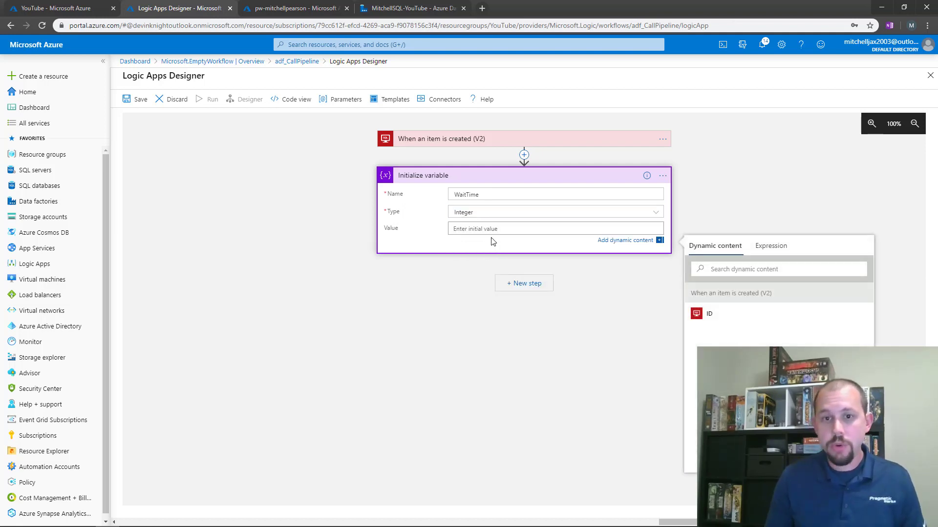
pyautogui.write('6')
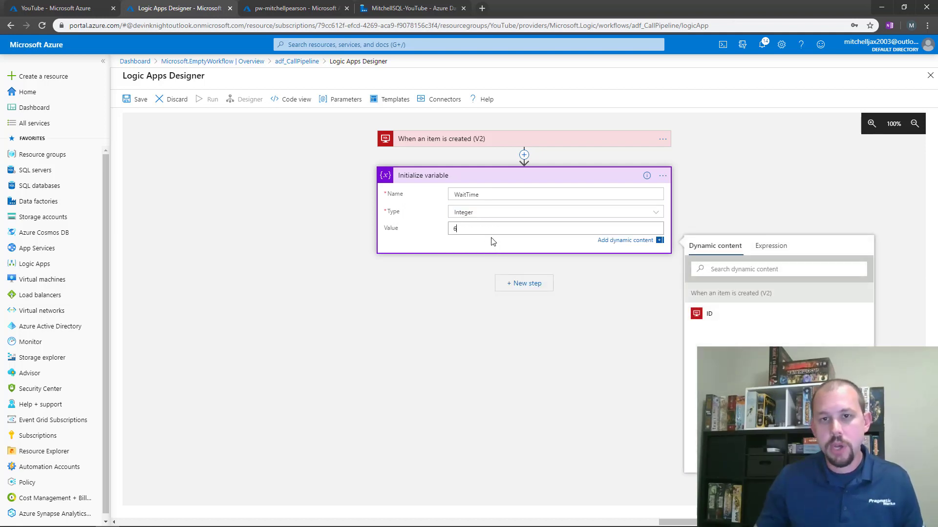
pyautogui.click(468, 256)
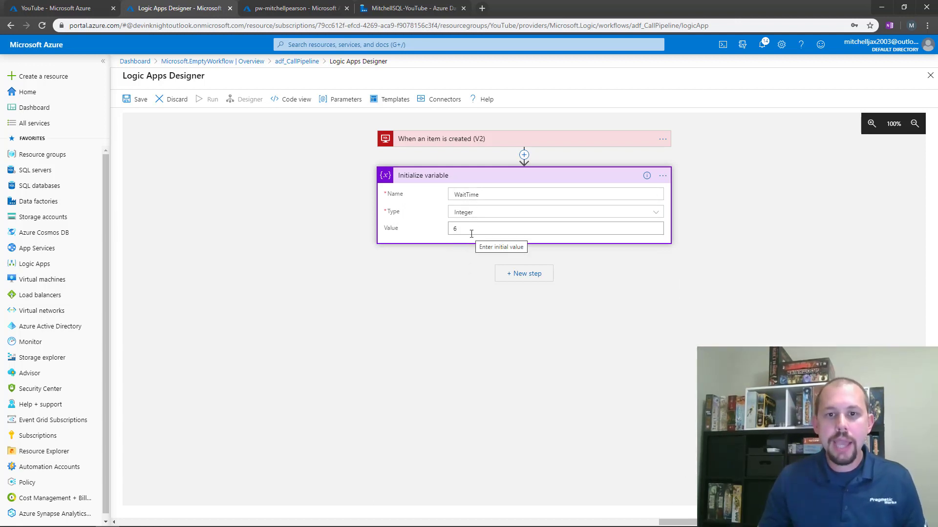
# Switch to Data Factory and publish the pending 9_CallMeFromLogicApp pipeline
pyautogui.click(391, 7)
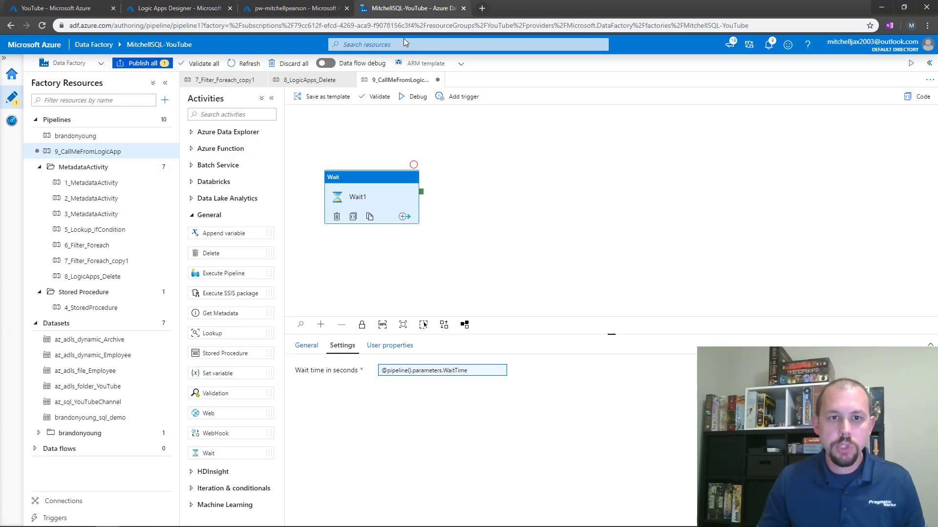
pyautogui.click(143, 64)
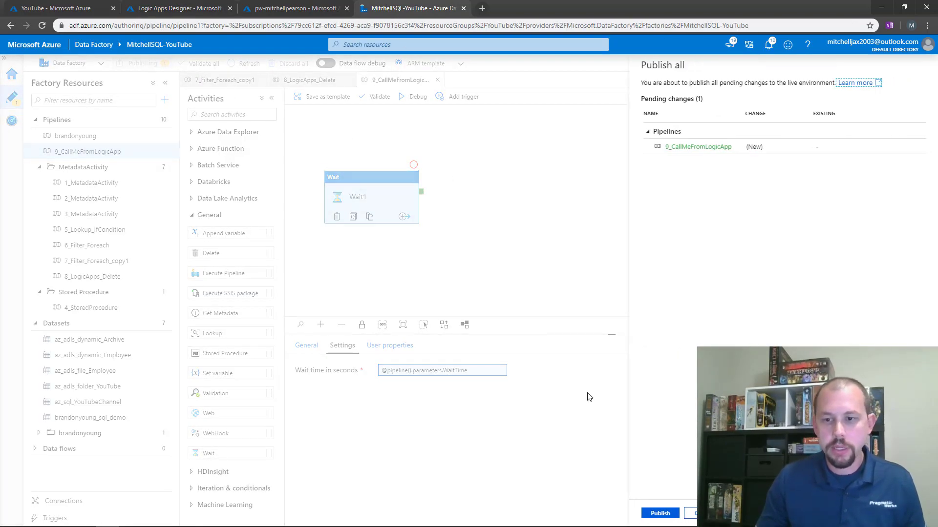
pyautogui.click(660, 513)
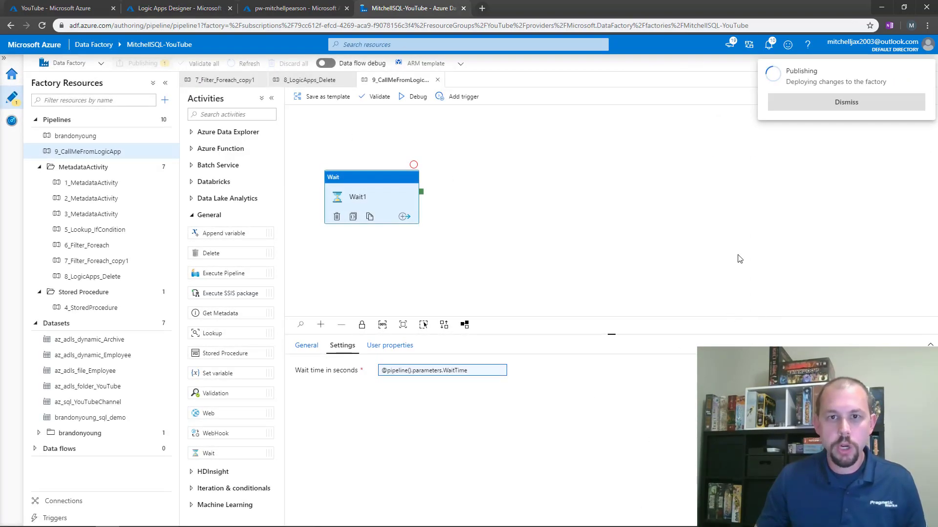
# Return to the Logic Apps Designer and add the Azure Data Factory action "Create a pipeline run" after the variable
pyautogui.click(271, 9)
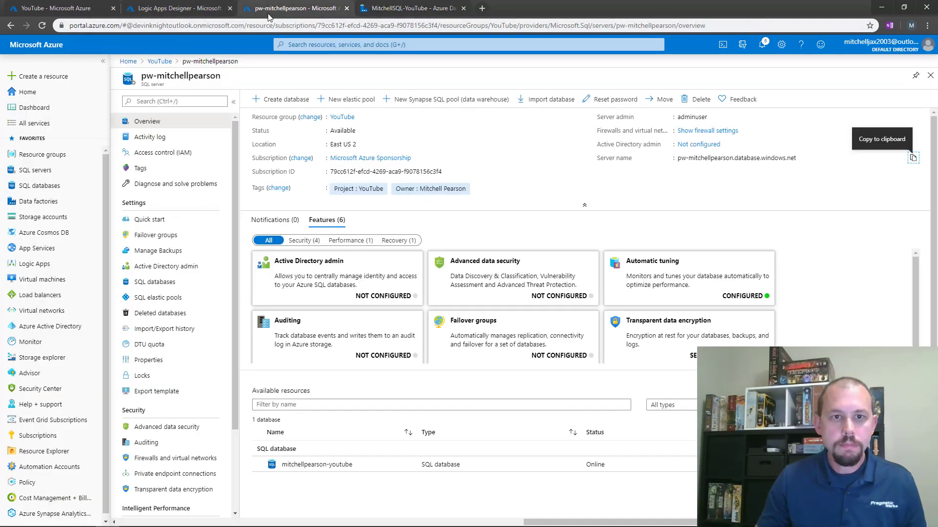
pyautogui.click(168, 8)
pyautogui.click(510, 273)
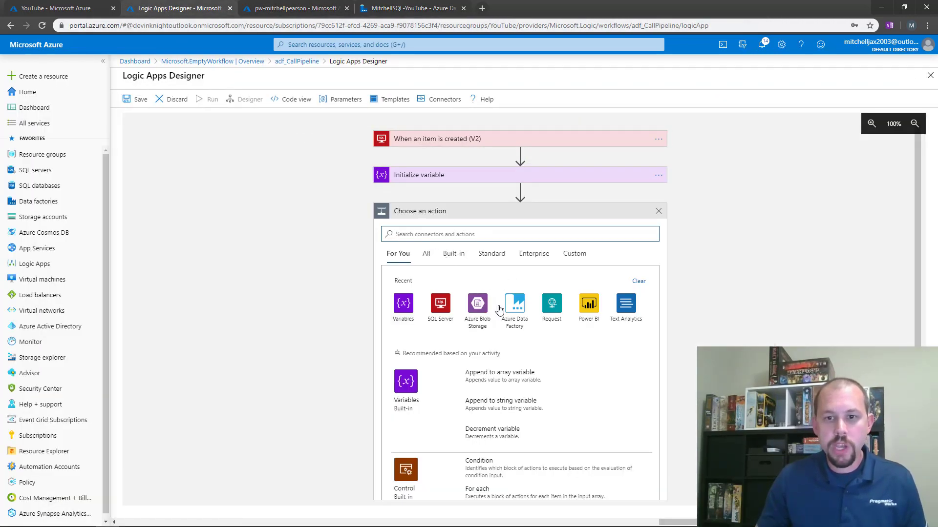
pyautogui.click(514, 308)
pyautogui.click(425, 252)
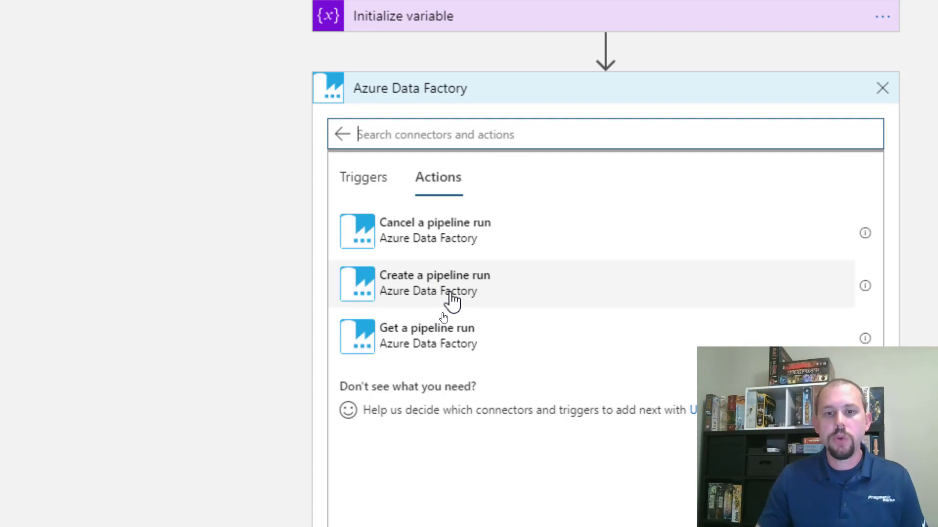
pyautogui.click(451, 293)
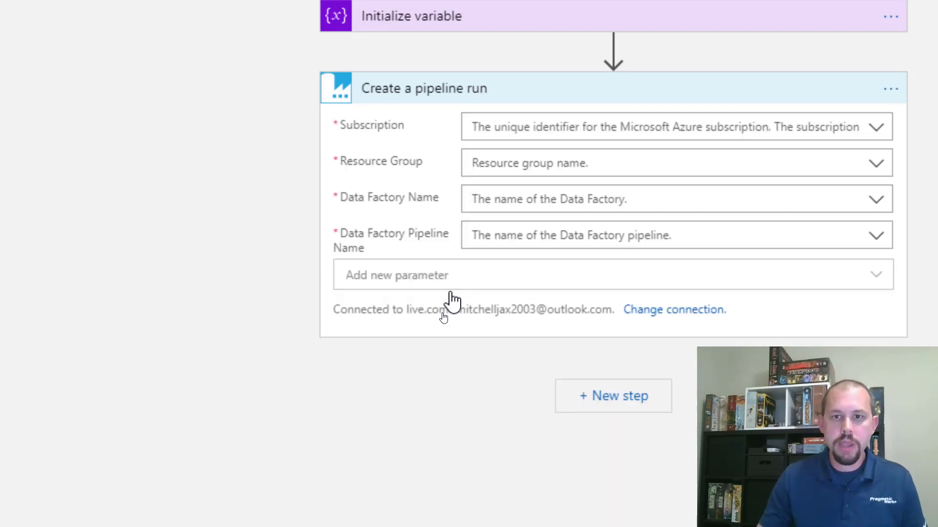
# Set the pipeline run's subscription to Microsoft Azure Sponsorship and its resource group to YouTube
pyautogui.click(540, 130)
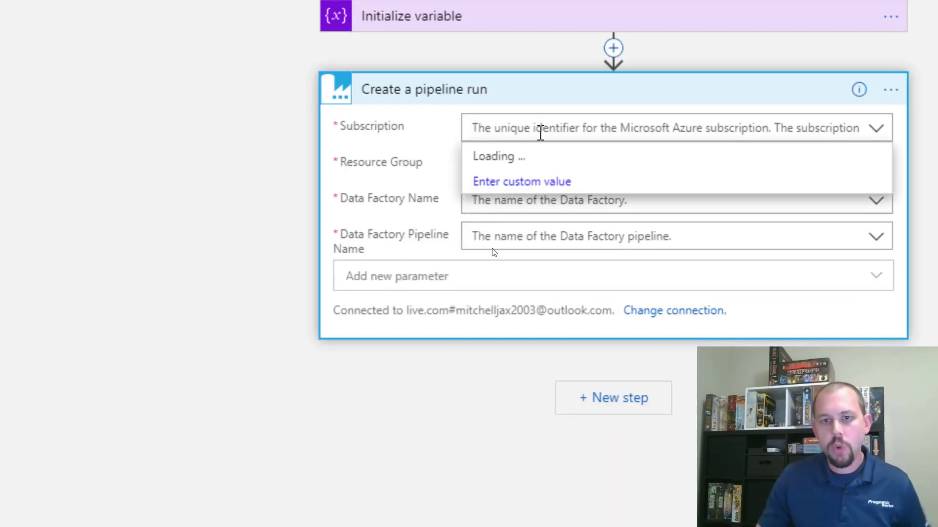
pyautogui.click(515, 164)
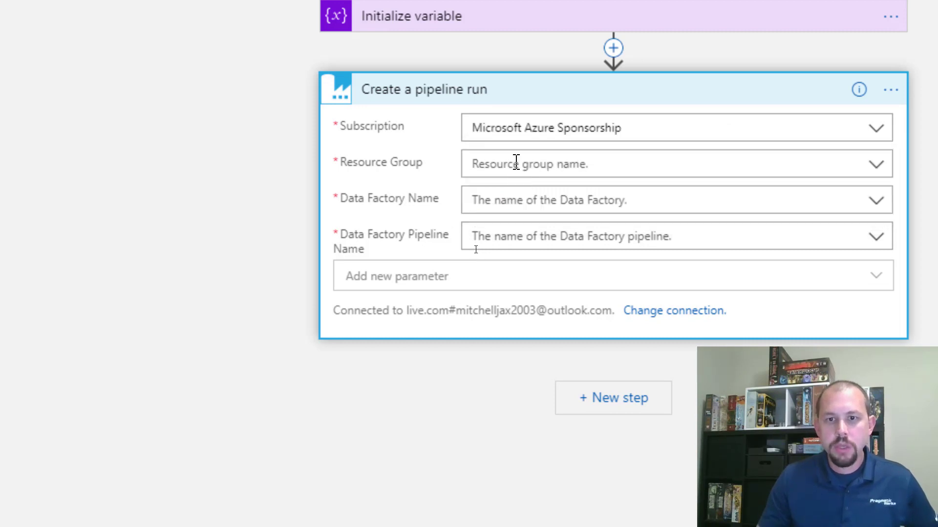
pyautogui.click(515, 163)
pyautogui.scroll(-6, 506, 275)
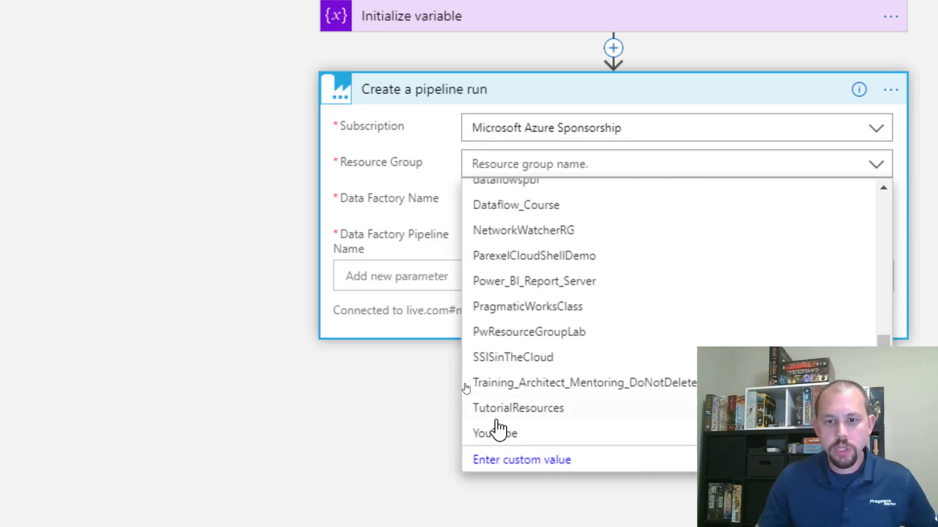
pyautogui.click(496, 443)
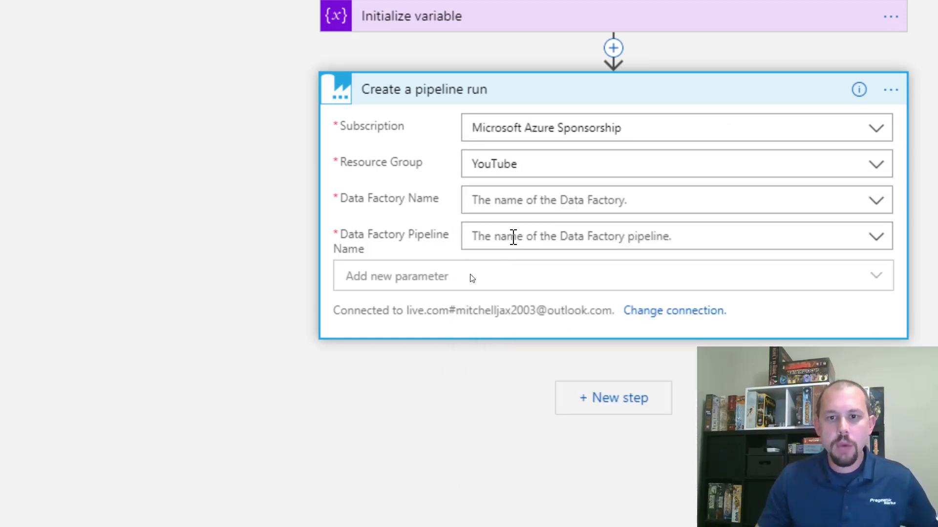
# Choose the data factory MitchellSQL-YouTube and the pipeline 9_CallMeFromLogicApp for the pipeline run
pyautogui.click(509, 201)
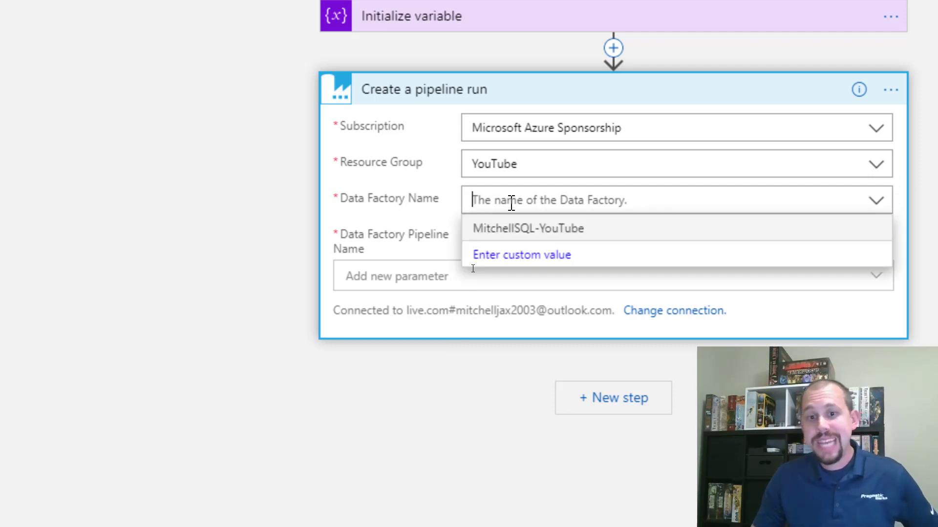
pyautogui.click(520, 232)
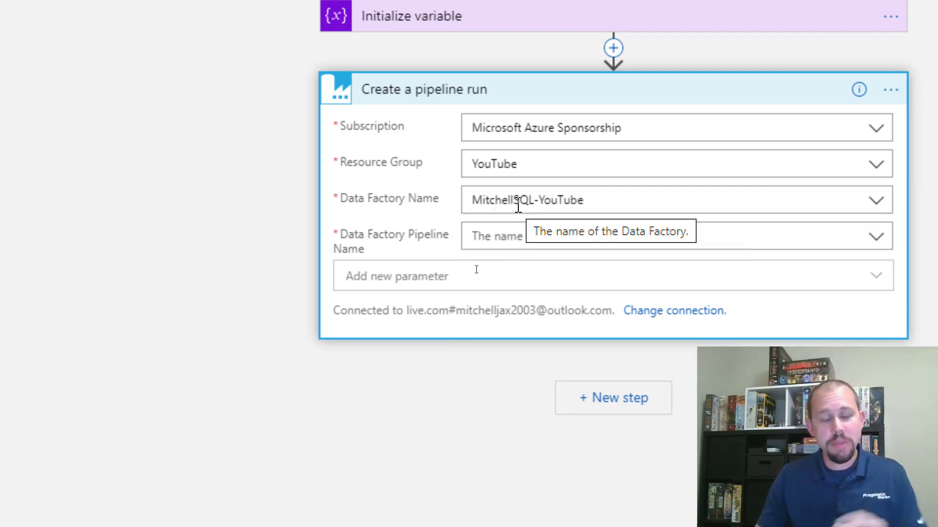
pyautogui.click(485, 239)
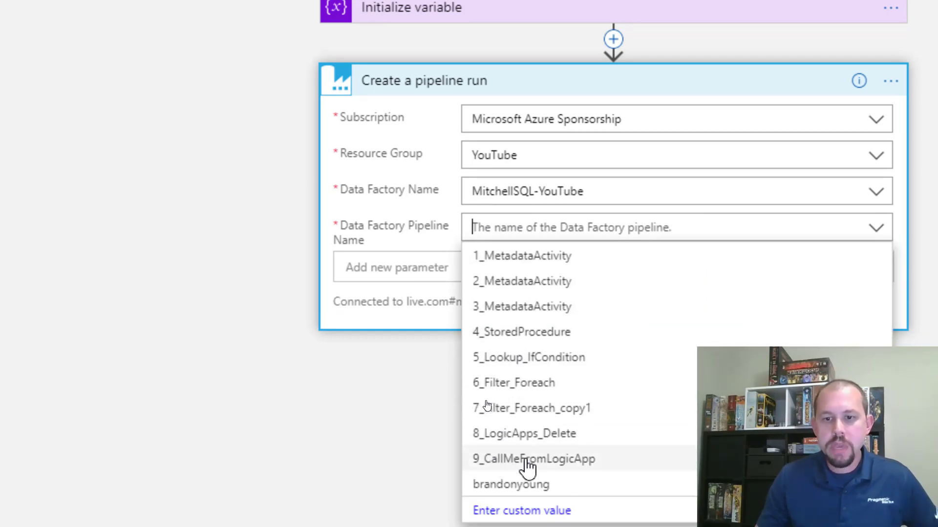
pyautogui.click(549, 467)
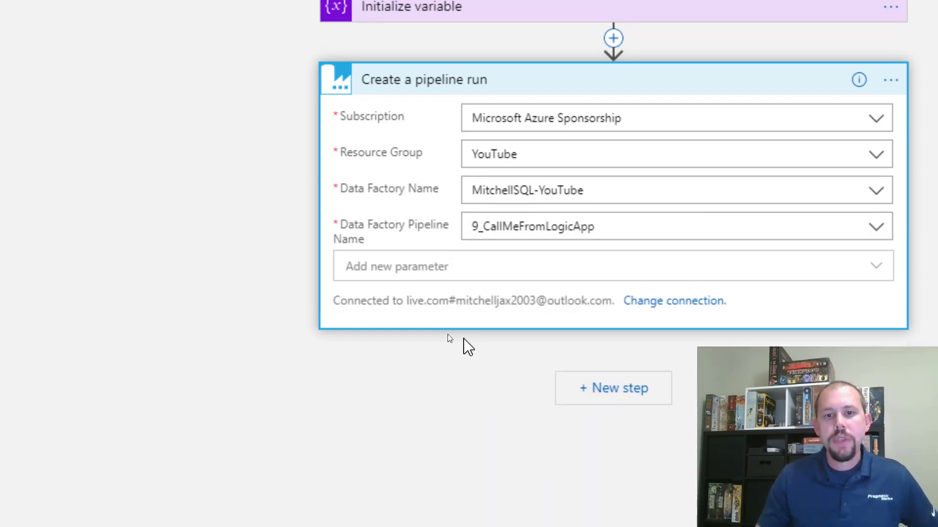
# Add the optional parameters field to the Create a pipeline run action
pyautogui.click(421, 276)
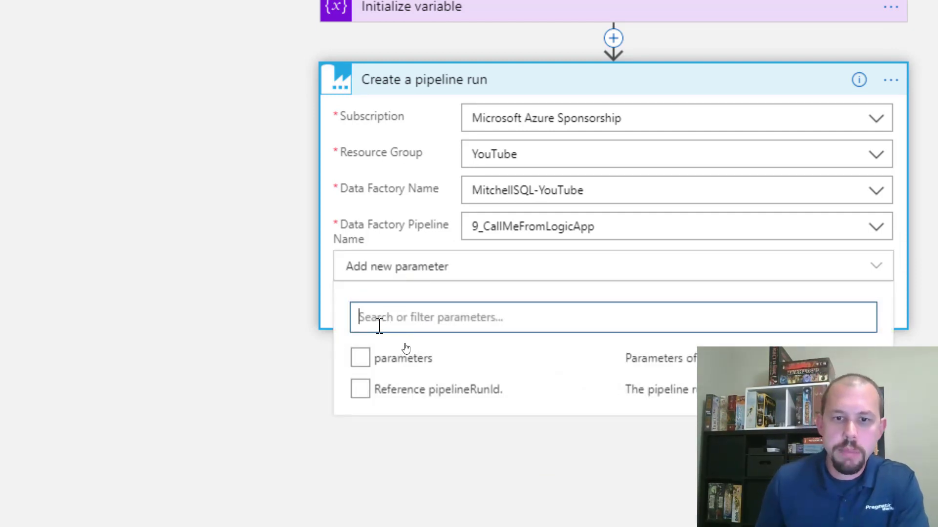
pyautogui.click(362, 366)
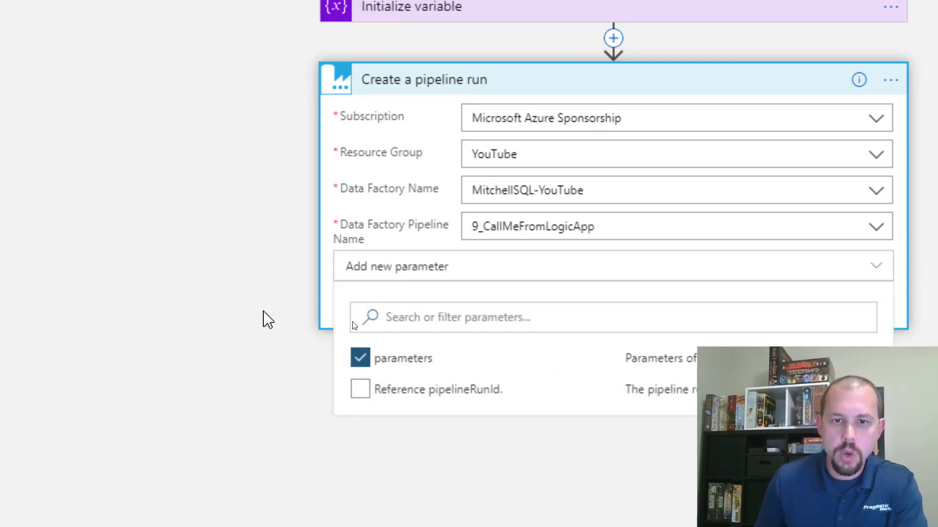
pyautogui.click(328, 233)
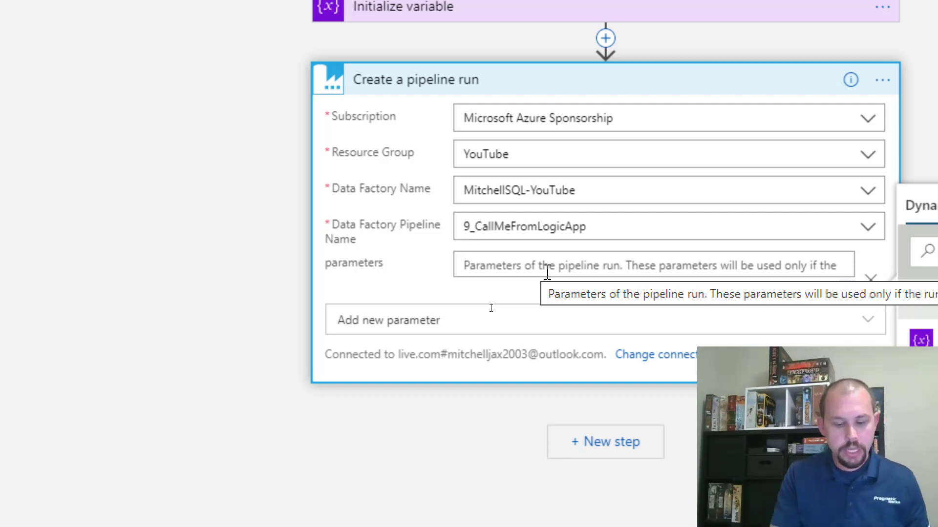
# Fill the parameters field with a JSON object that maps "WaitTime" to the quoted WaitTime variable from dynamic content
pyautogui.write('{')
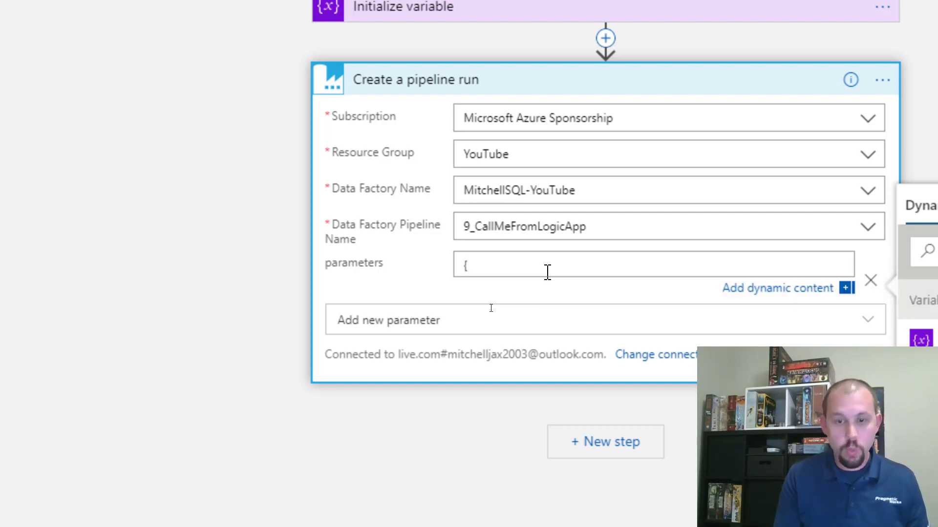
pyautogui.press('Return')
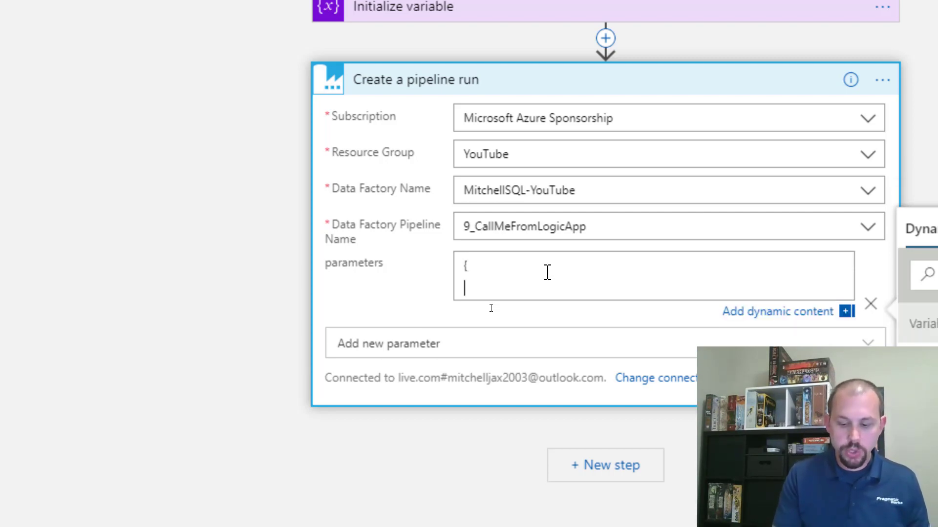
pyautogui.write('}')
pyautogui.press('Up')
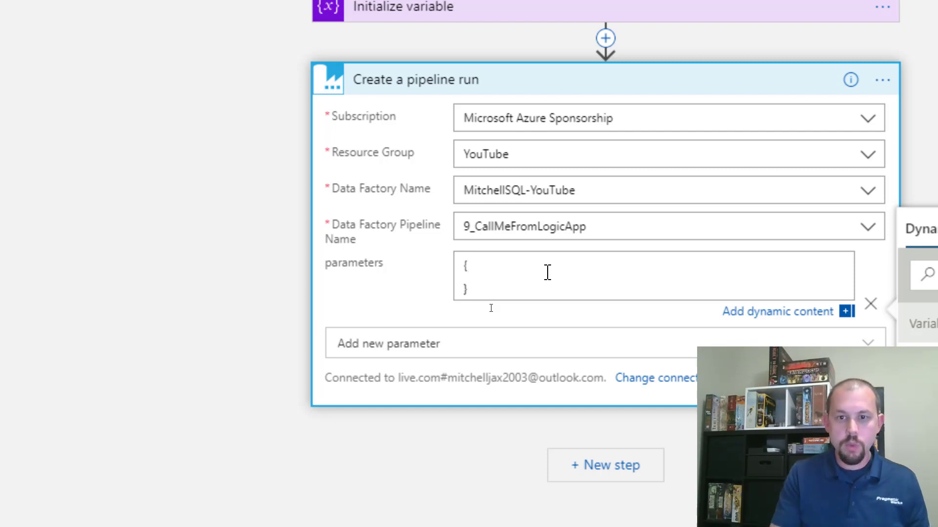
pyautogui.press('Return')
pyautogui.write('"')
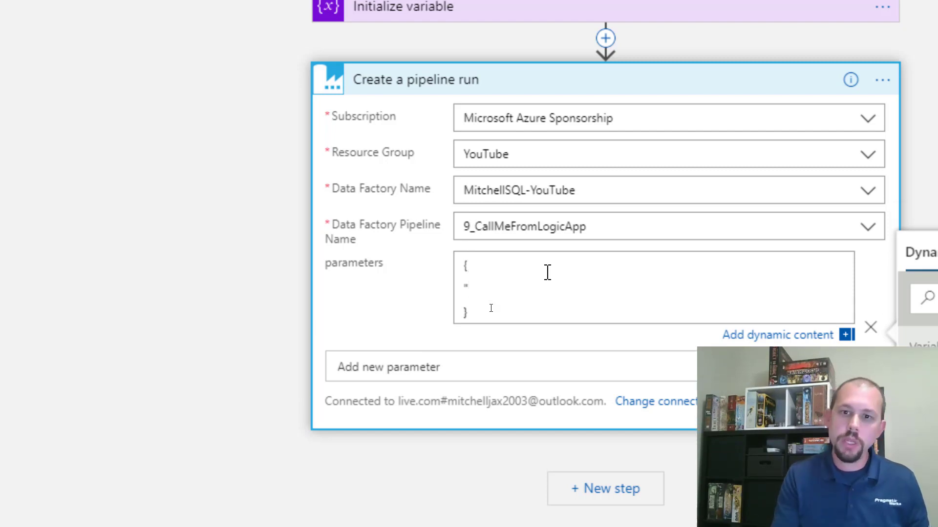
pyautogui.write('WaitTi')
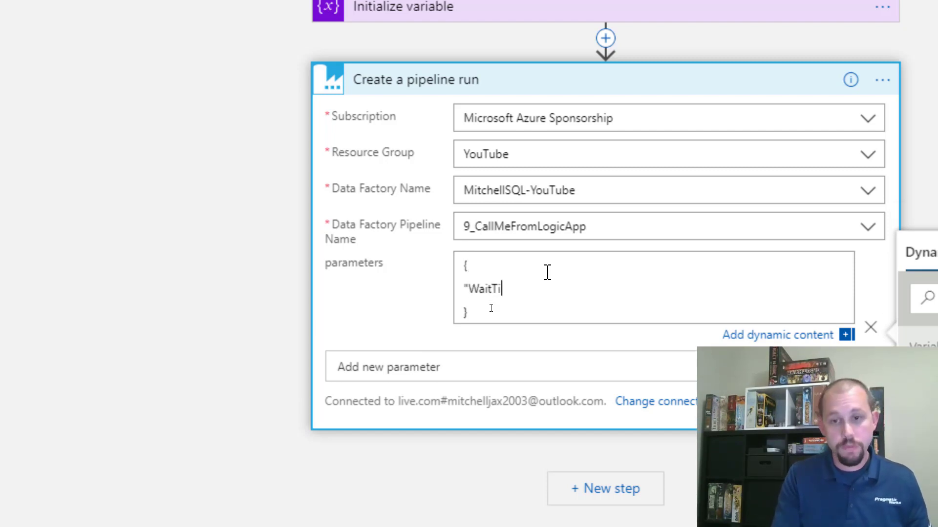
pyautogui.write('me":"')
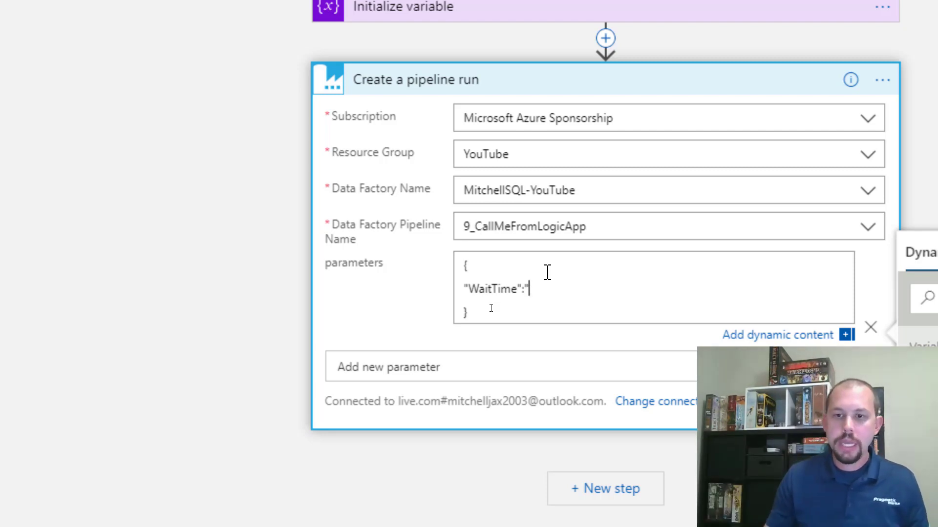
pyautogui.click(738, 373)
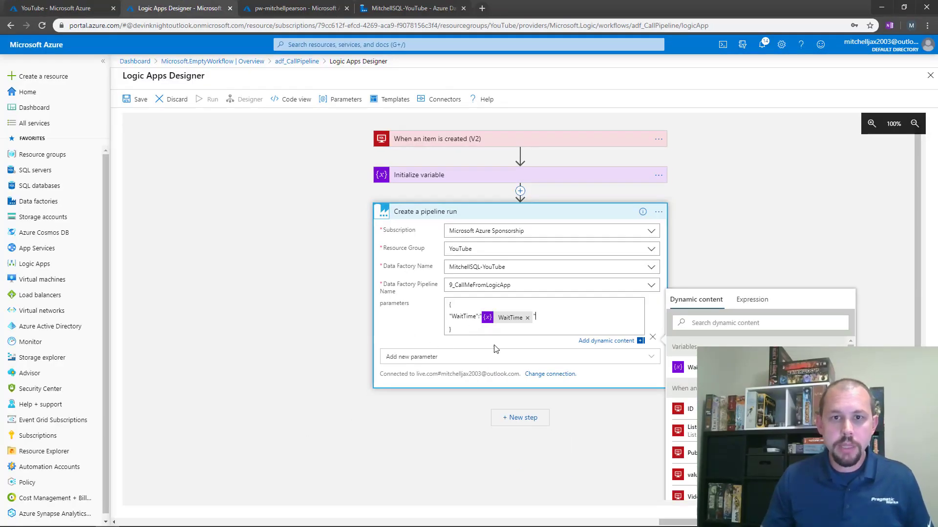
# Check the name and type of the WaitTime parameter on the 9_CallMeFromLogicApp pipeline in Data Factory, and return to the Logic App design
pyautogui.click(410, 8)
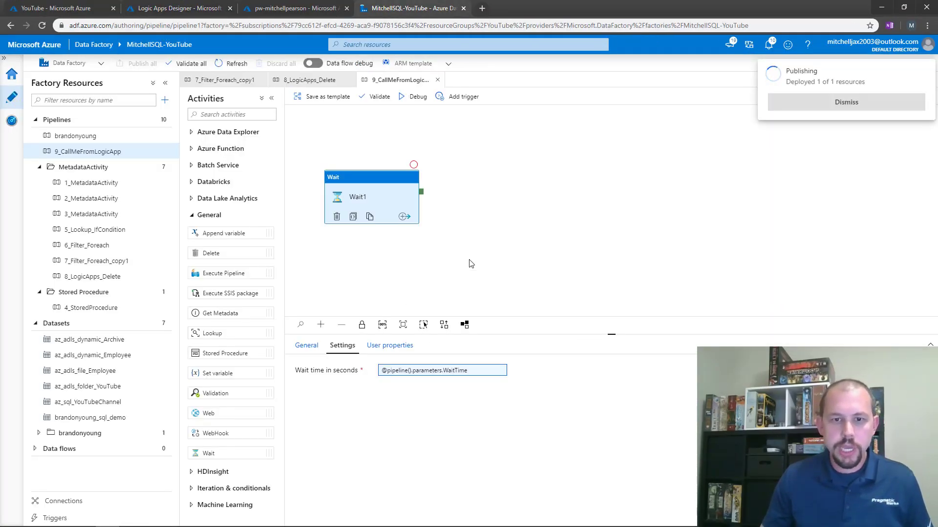
pyautogui.click(339, 259)
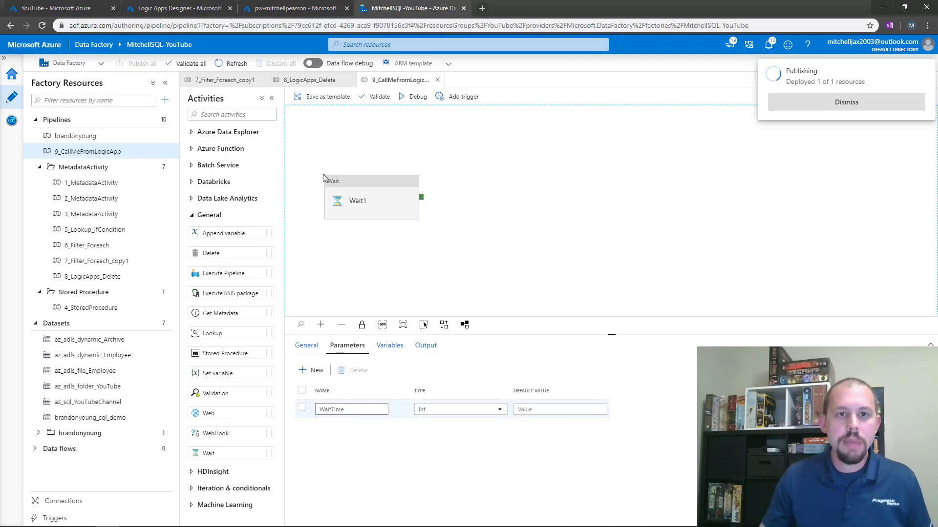
pyautogui.click(176, 8)
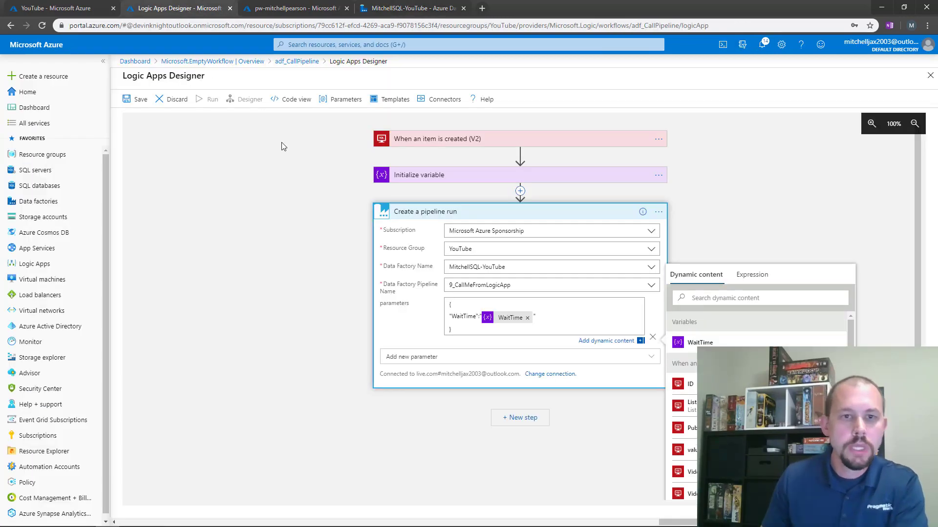
# Save the logic app and open the adf_CallPipeline overview
pyautogui.click(140, 102)
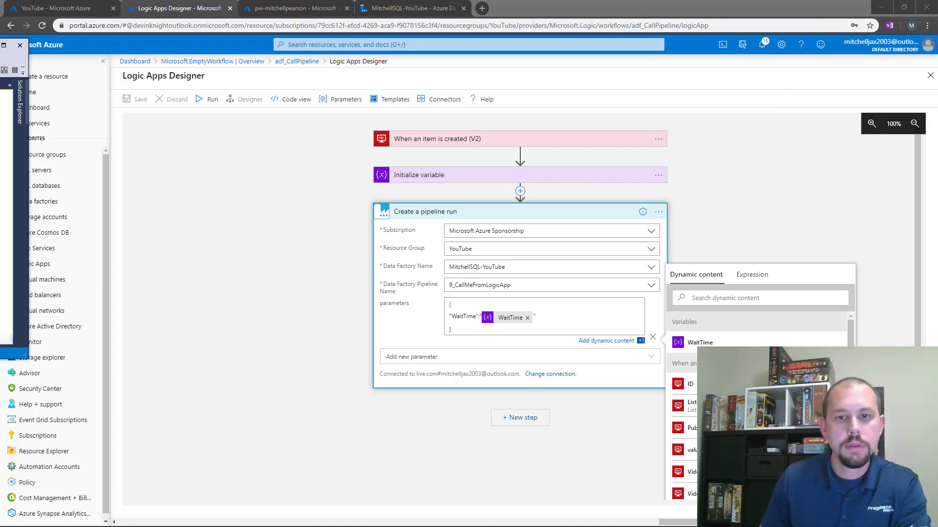
pyautogui.moveTo(0, 73); pyautogui.dragTo(488, 251)
pyautogui.click(306, 66)
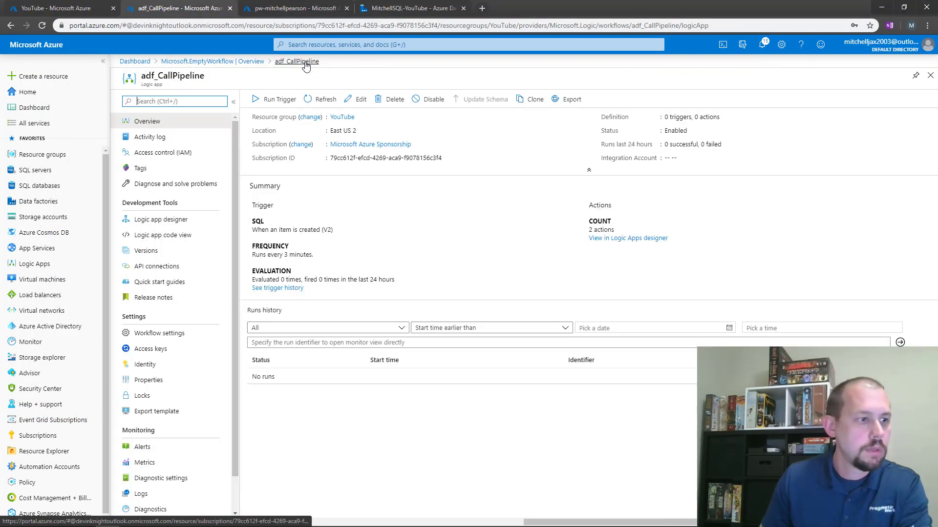
# In SQL Server Management Studio, start a new dbo.YouTubeChannel row with VideoCategory "Data Factory" and VideoTitle "Call Logic App Again"
pyautogui.hotkey('alt', 'Tab')
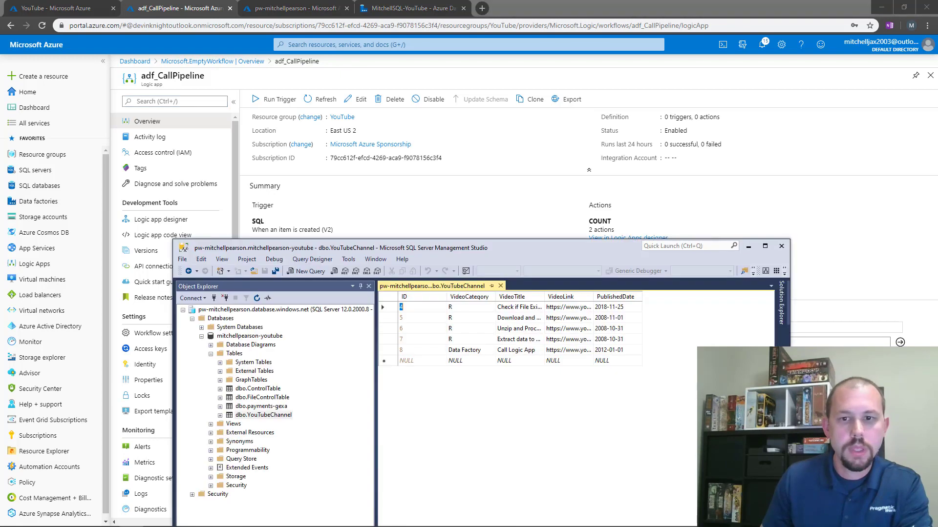
pyautogui.moveTo(515, 248); pyautogui.dragTo(539, 1)
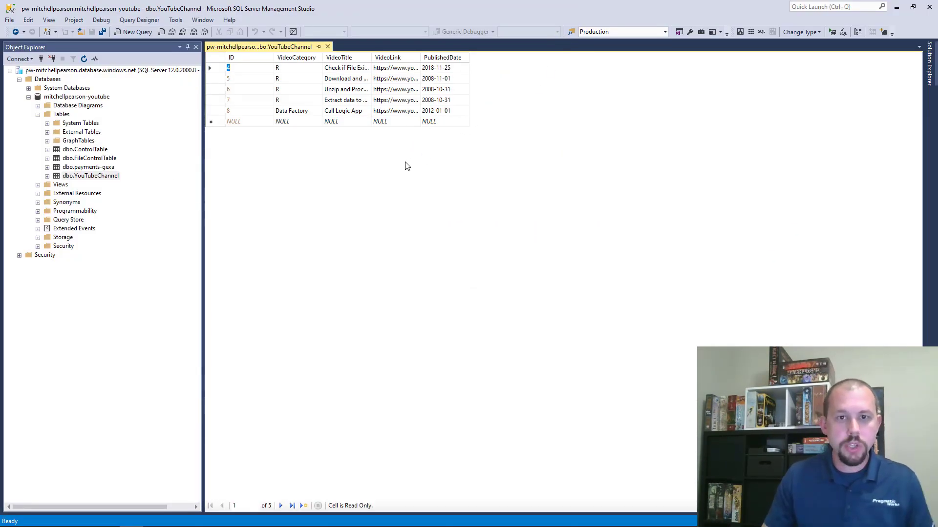
pyautogui.click(304, 122)
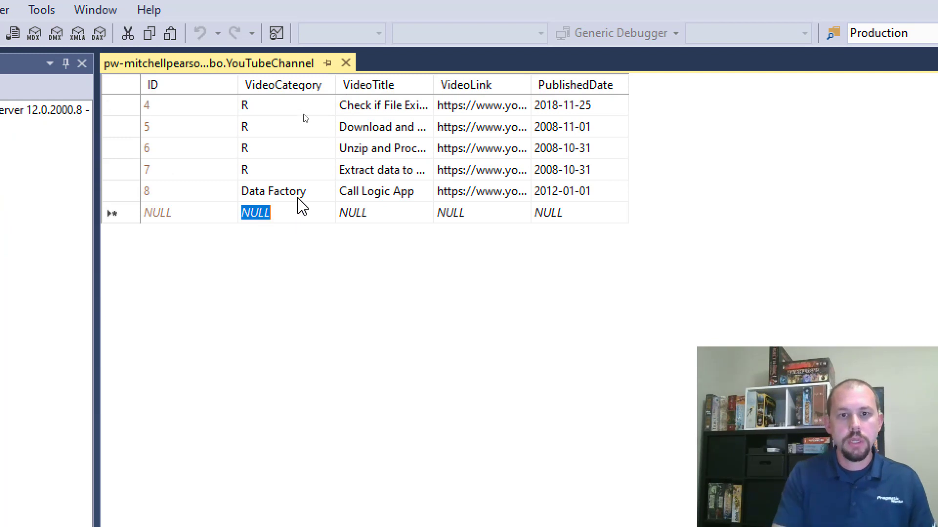
pyautogui.write('Data Factory')
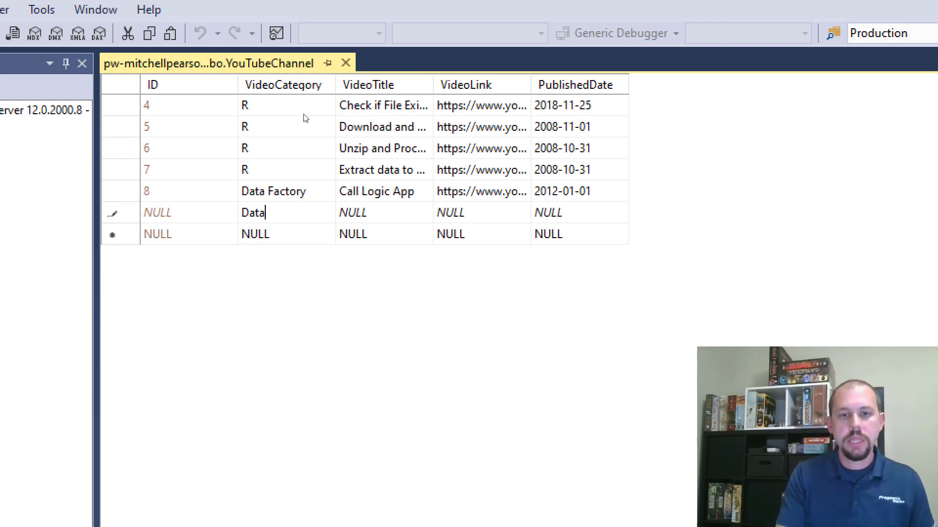
pyautogui.press('Tab')
pyautogui.write('Ca')
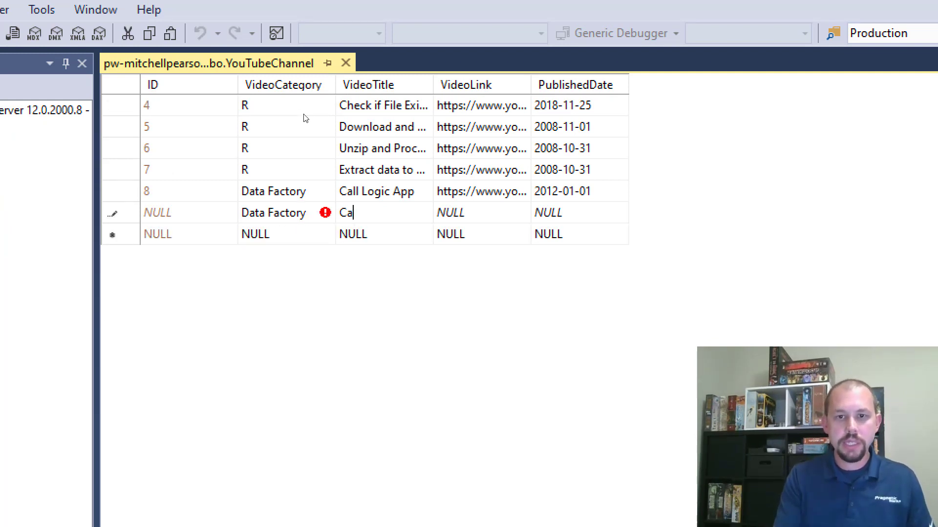
pyautogui.write('ll Logic App')
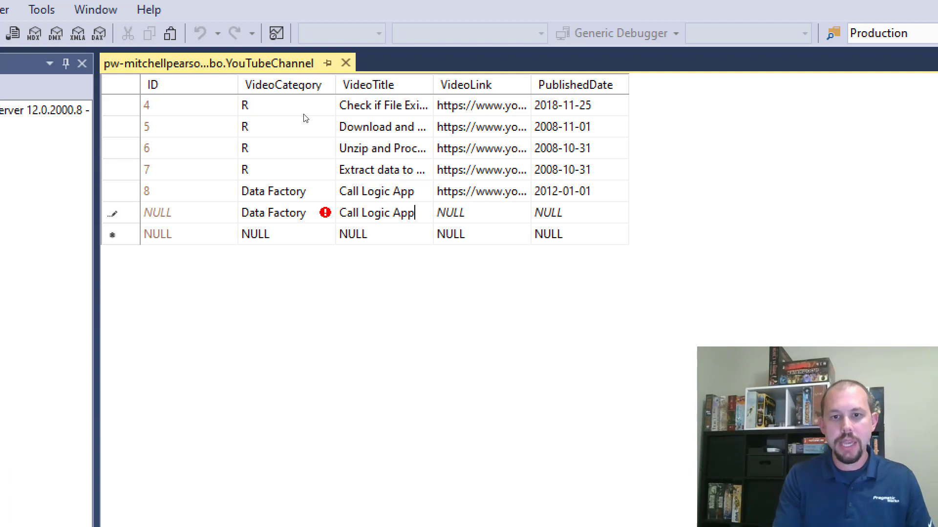
pyautogui.press('Return')
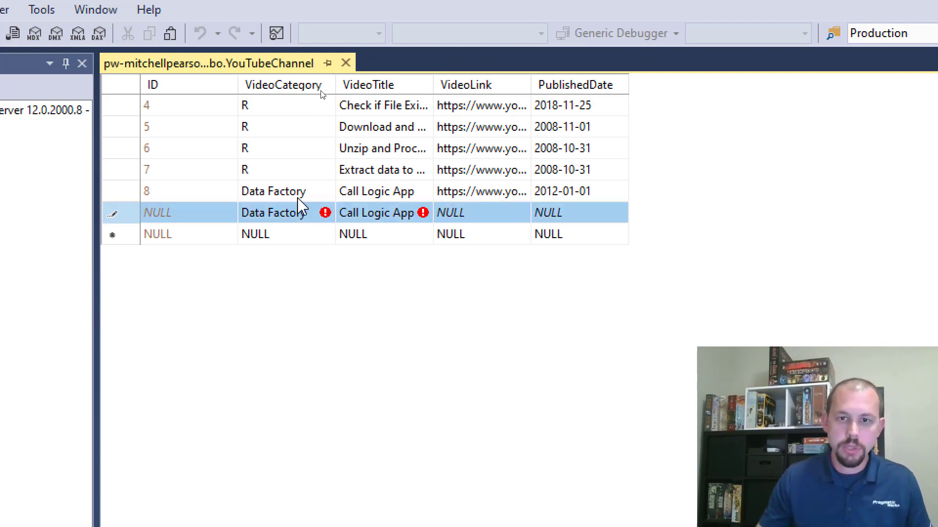
pyautogui.click(397, 214)
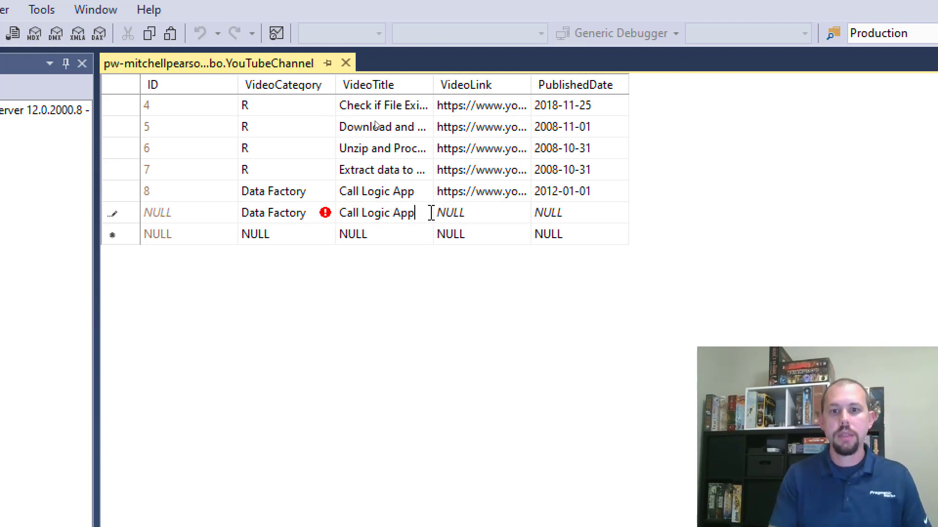
pyautogui.write('Again')
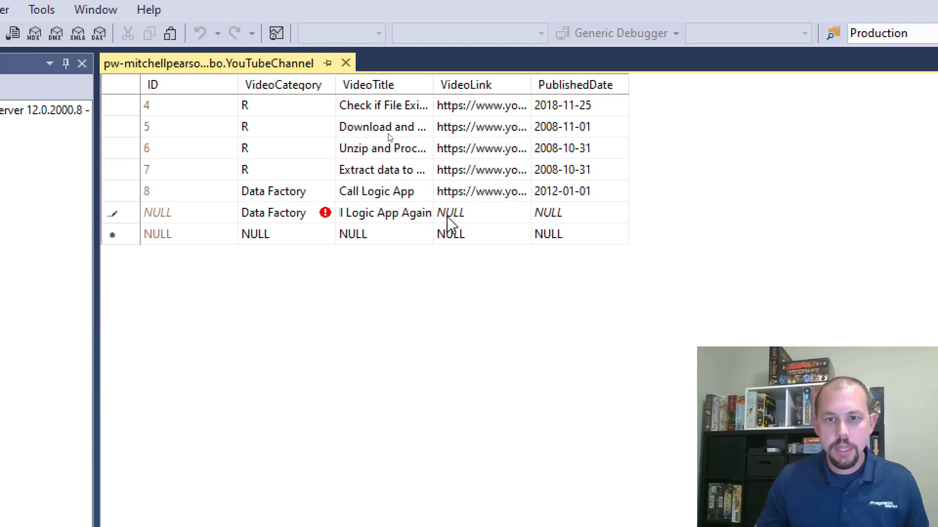
# Complete the new row with VideoLink "Testing.com" and PublishedDate 1/1/2012, commit it and close the table
pyautogui.click(477, 217)
pyautogui.write('Te')
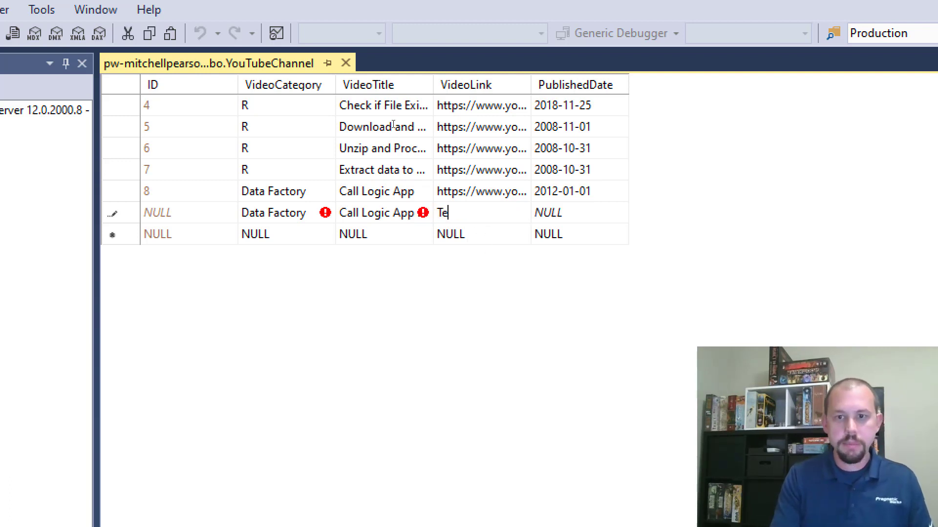
pyautogui.write('sting.com')
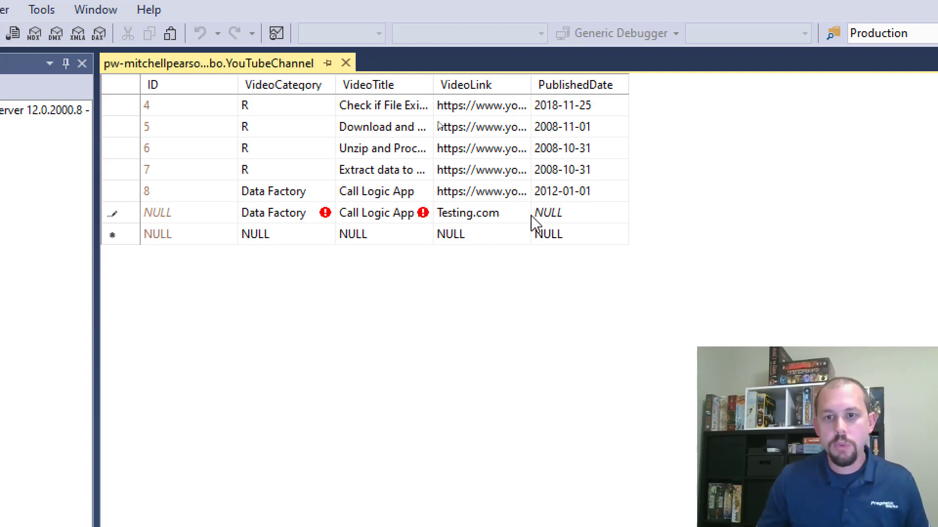
pyautogui.click(575, 213)
pyautogui.write('1/1/')
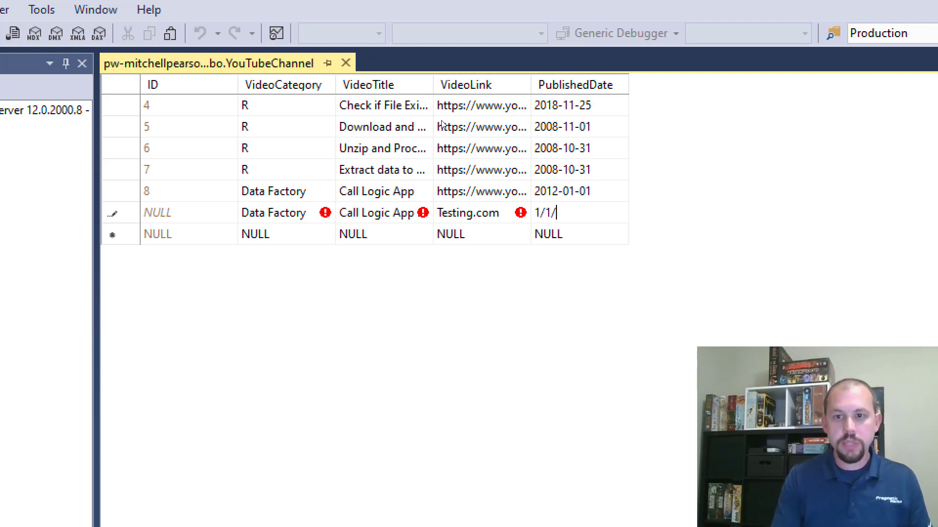
pyautogui.write('2012')
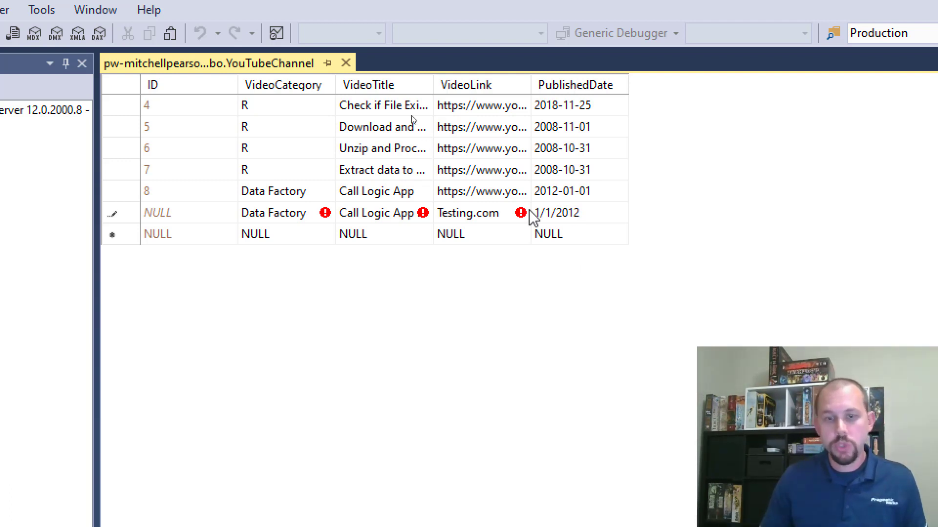
pyautogui.press('Return')
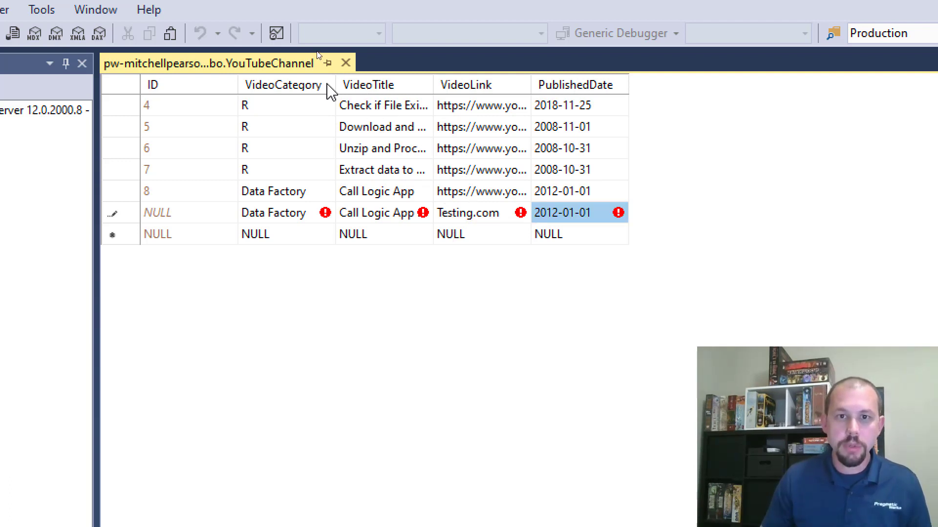
pyautogui.press('Down')
pyautogui.click(346, 67)
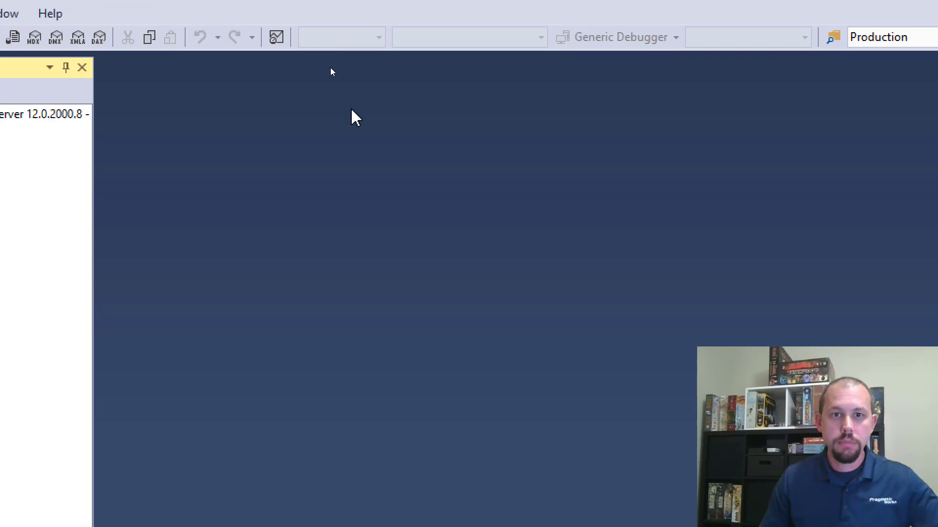
# Switch back to the Azure portal, refresh the adf_CallPipeline overview and manually run its SQL item-created trigger
pyautogui.moveTo(553, 15); pyautogui.dragTo(0, 161)
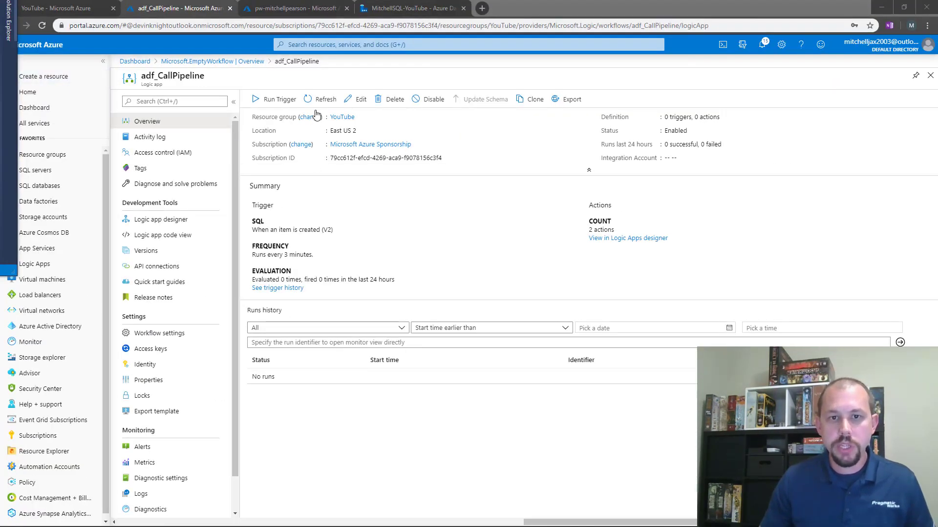
pyautogui.click(318, 99)
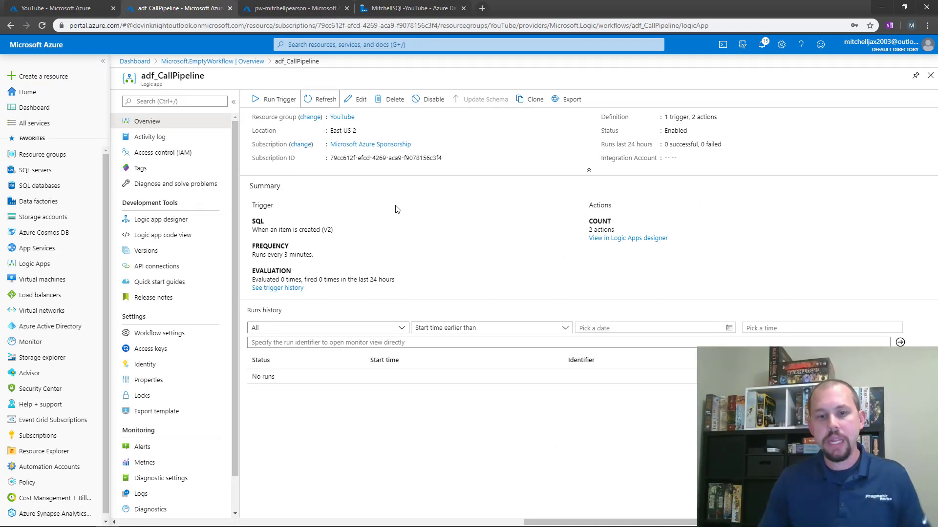
pyautogui.click(279, 100)
pyautogui.click(286, 116)
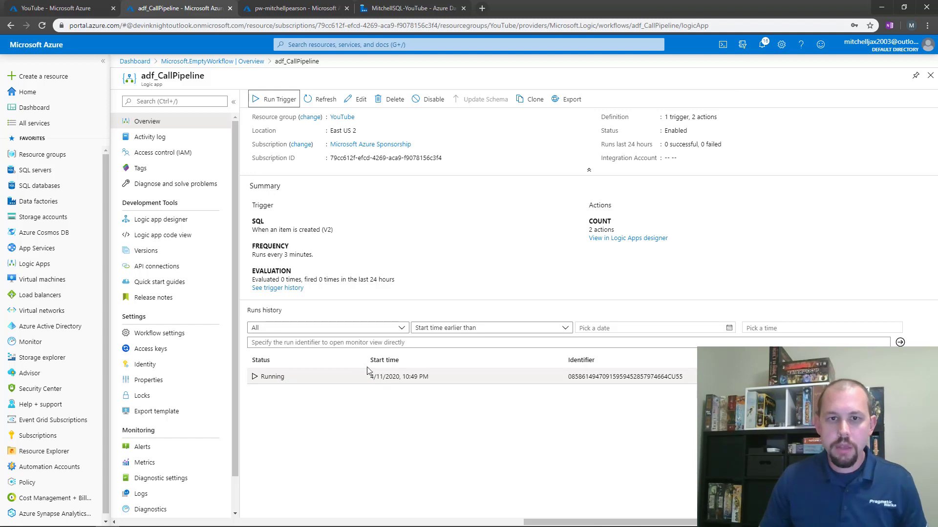
# Refresh the runs history and open the run to examine the Initialize variable inputs and the pipeline run's WaitTime parameter and outputs
pyautogui.click(318, 105)
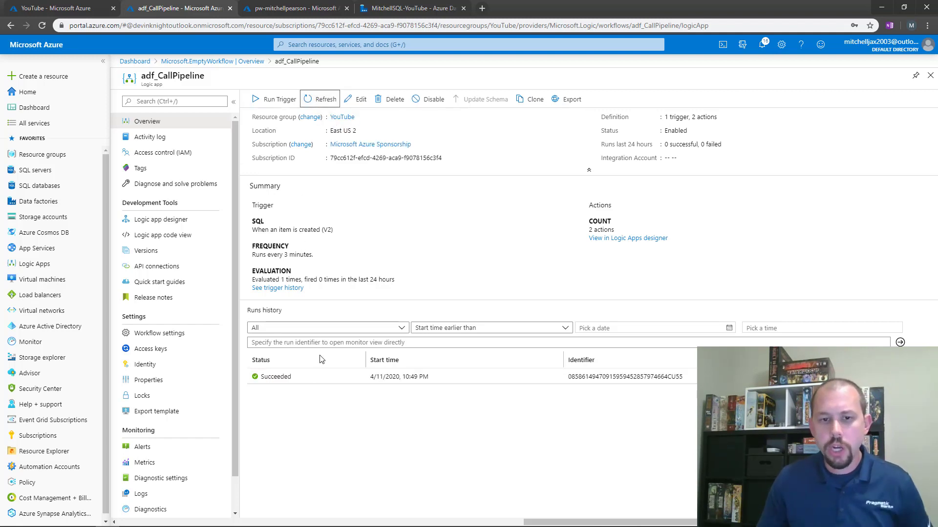
pyautogui.click(311, 380)
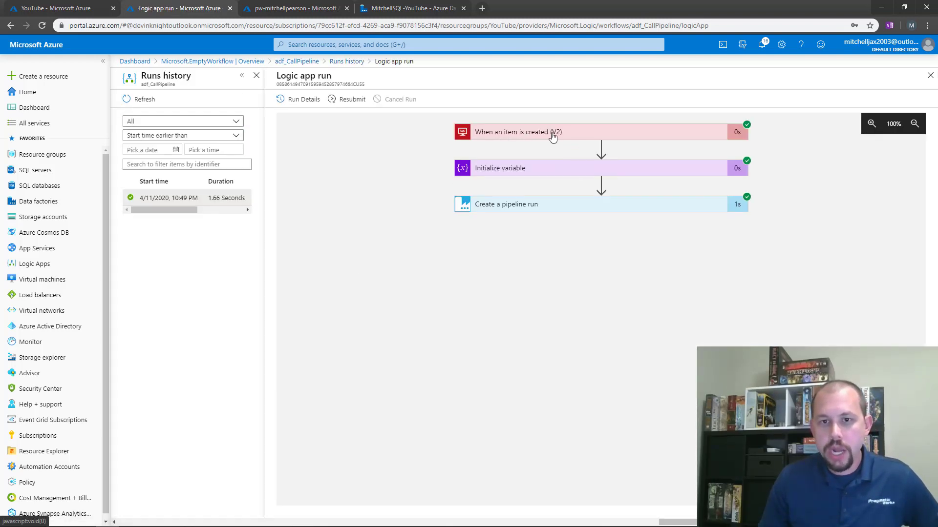
pyautogui.click(524, 172)
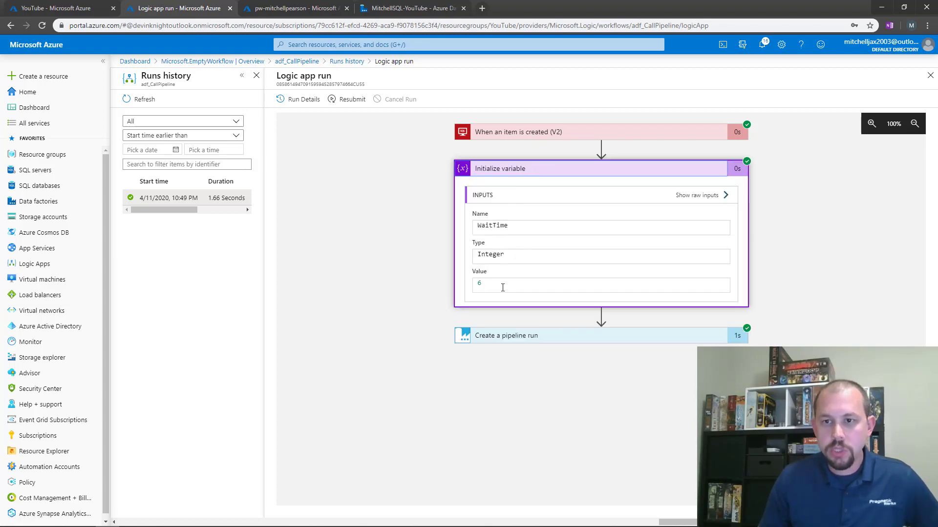
pyautogui.click(503, 335)
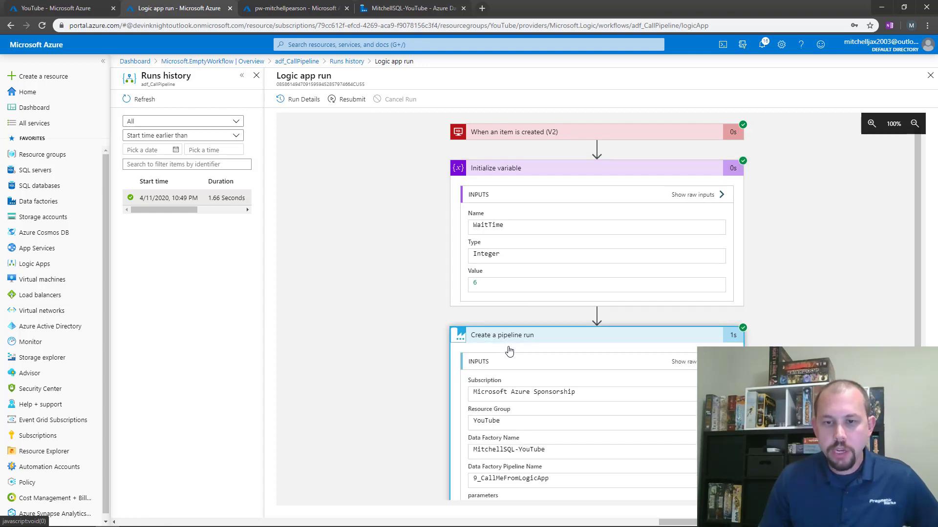
pyautogui.scroll(-5, 561, 327)
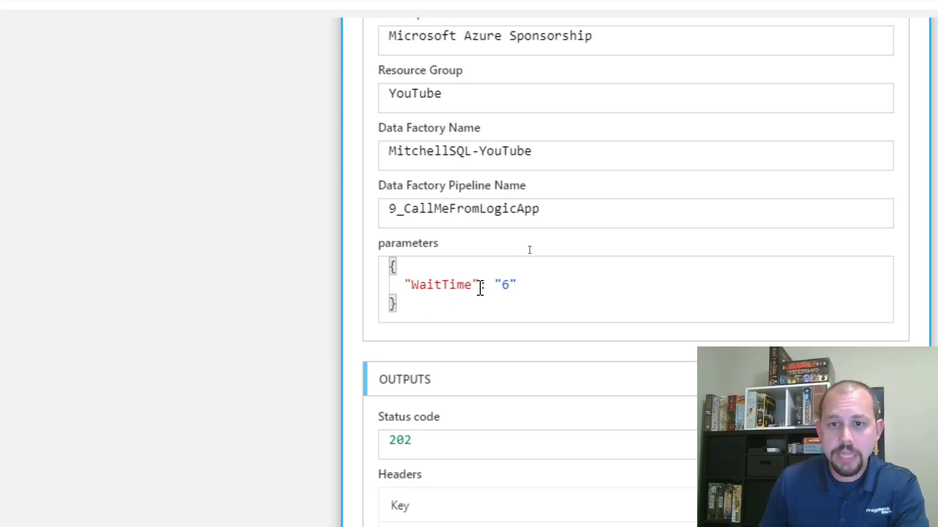
pyautogui.moveTo(502, 284); pyautogui.dragTo(517, 285)
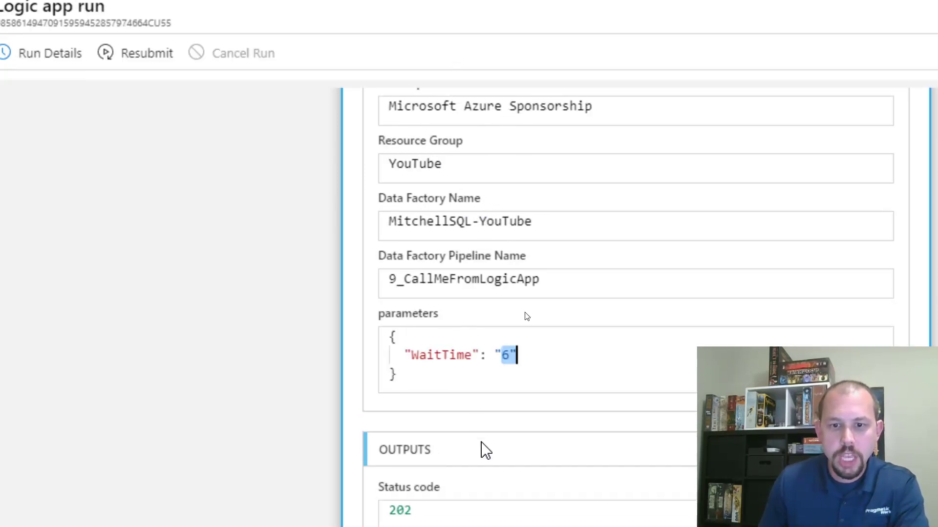
pyautogui.scroll(-6, 544, 398)
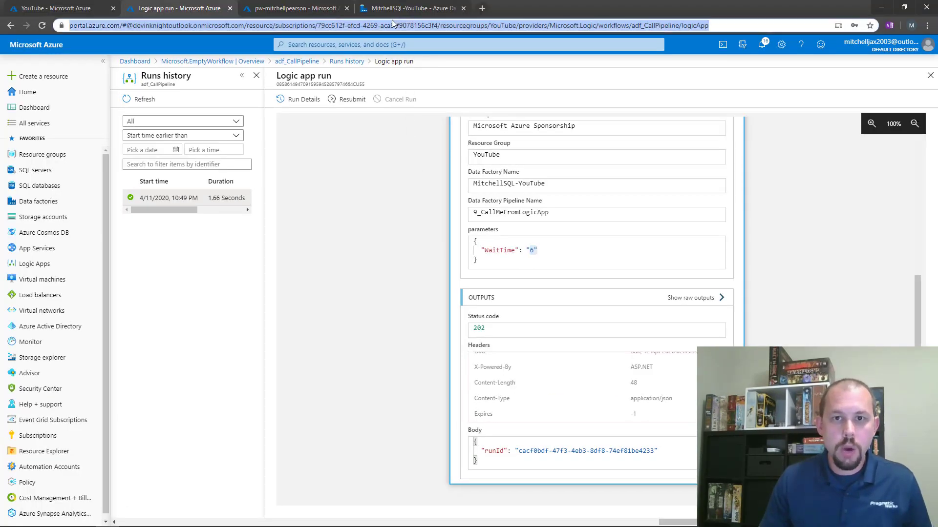
# Switch to Data Factory monitoring, check the start time of the latest 9_CallMeFromLogicApp run and open its activity runs
pyautogui.click(398, 8)
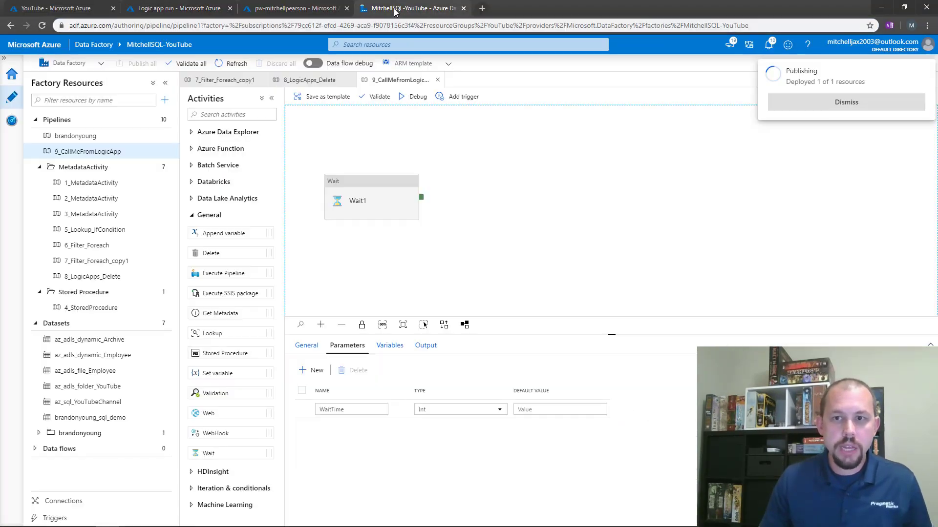
pyautogui.click(802, 103)
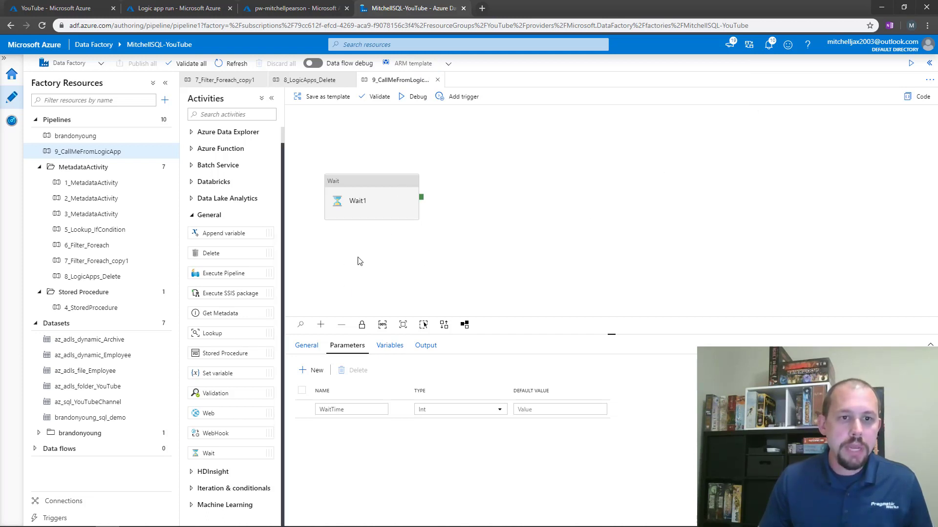
pyautogui.click(12, 124)
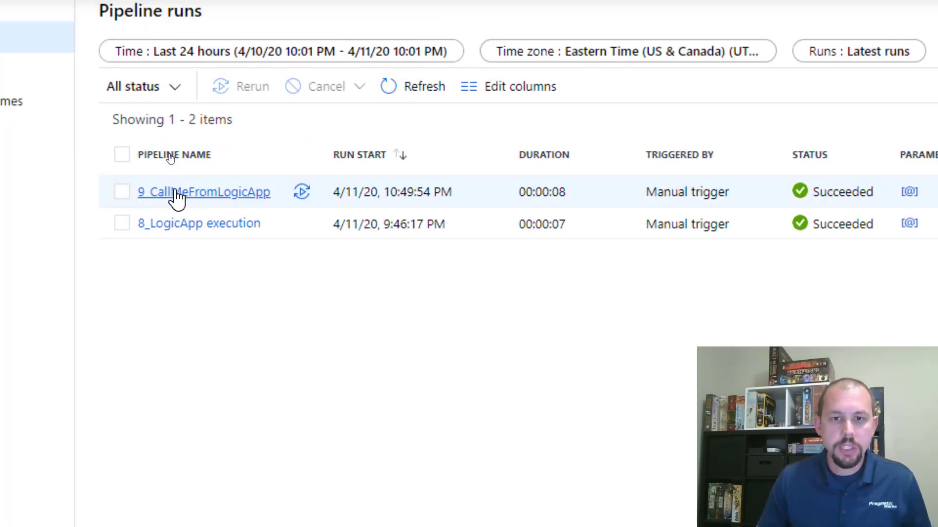
pyautogui.moveTo(384, 192); pyautogui.dragTo(434, 192)
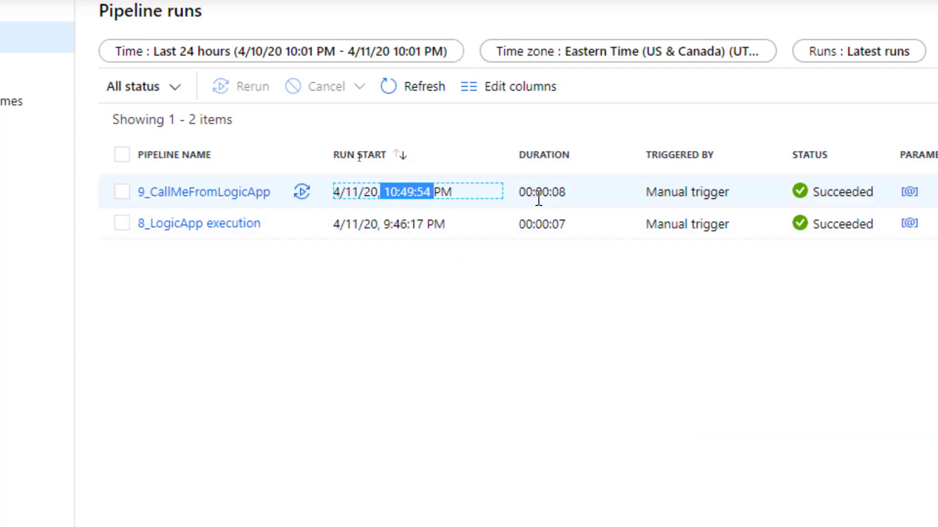
pyautogui.click(229, 192)
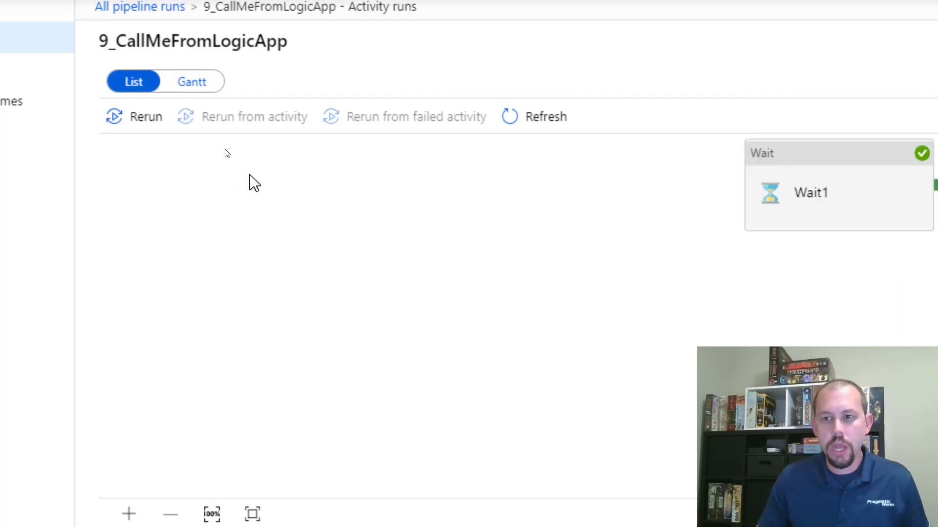
# Select the Wait1 activity and examine its run input for the waitTimeInSeconds value, closing the input details when done
pyautogui.click(811, 224)
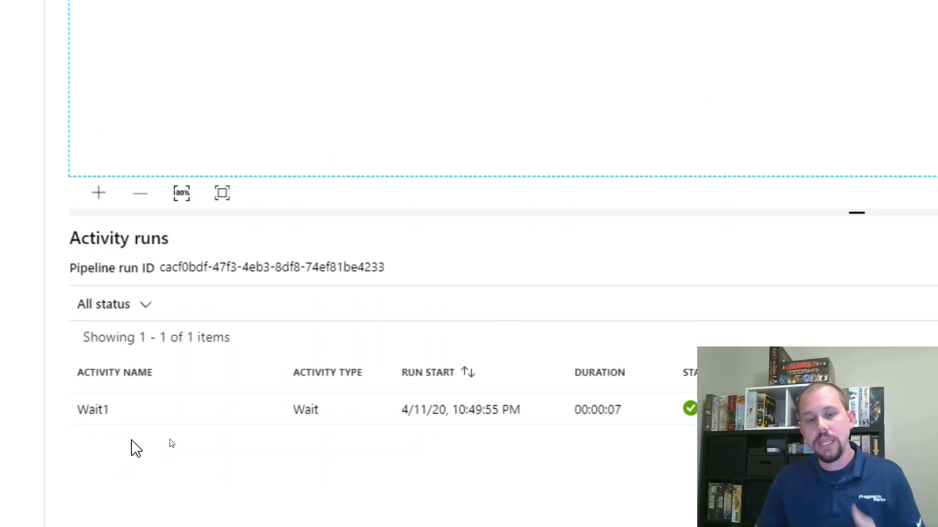
pyautogui.moveTo(192, 415)
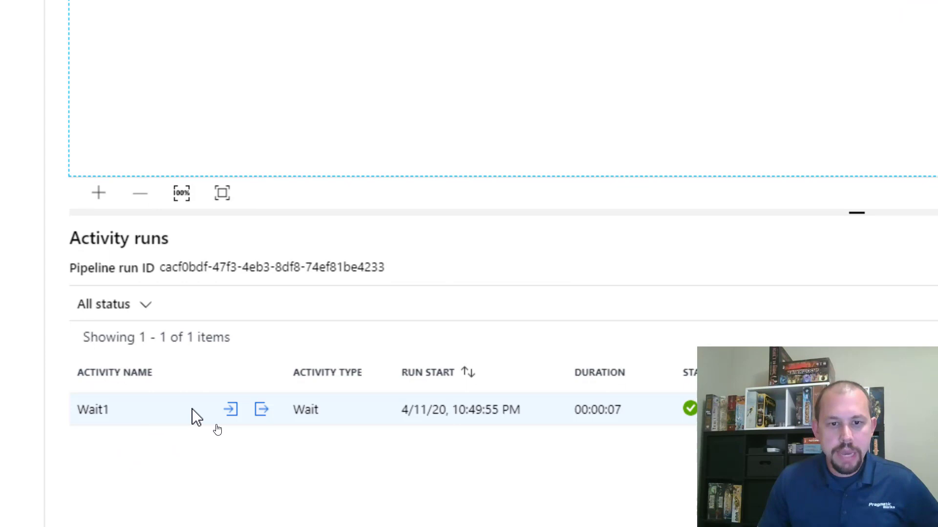
pyautogui.click(230, 410)
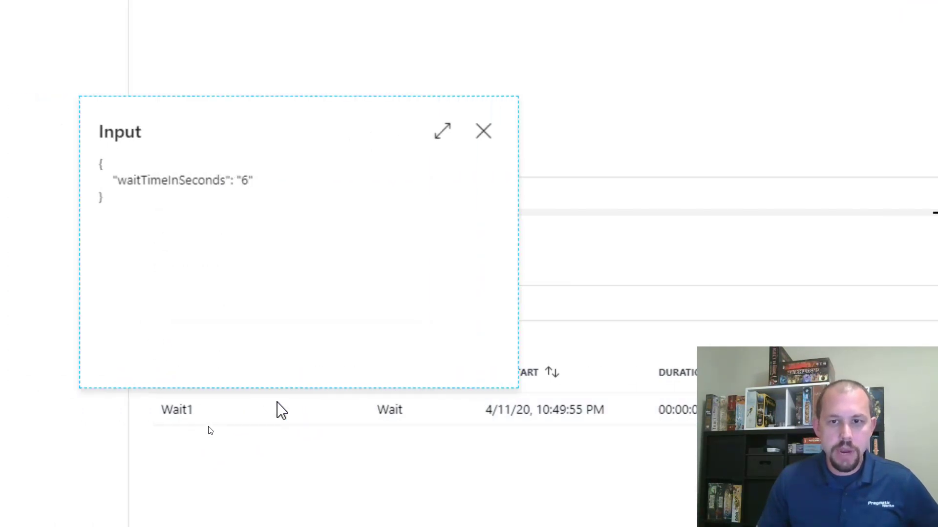
pyautogui.click(483, 131)
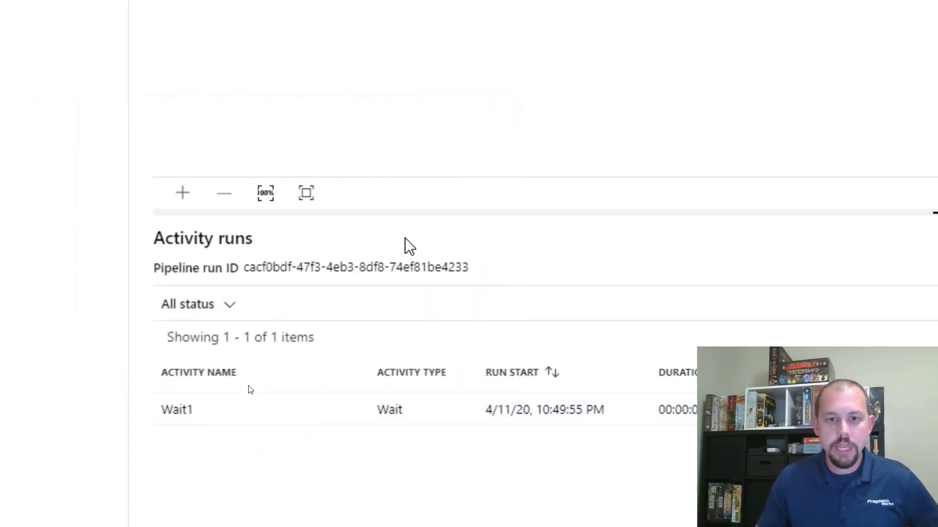
pyautogui.moveTo(302, 412)
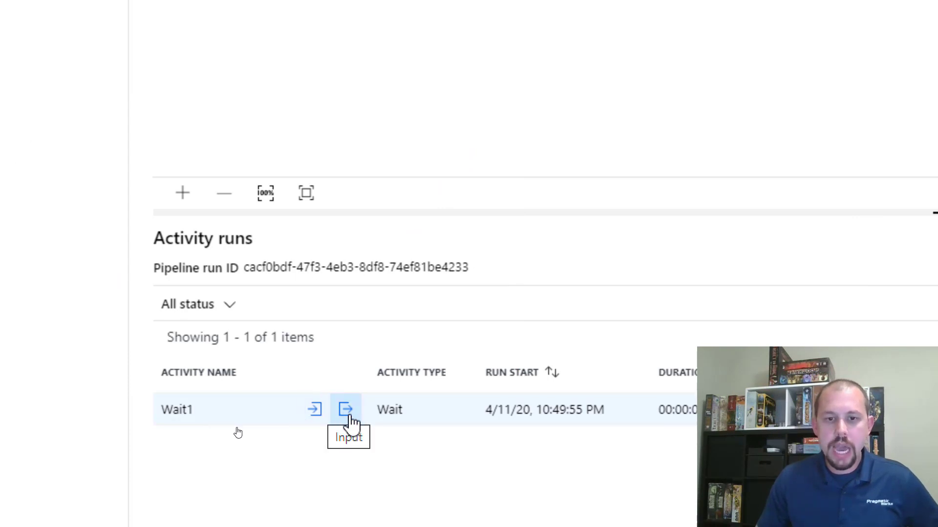
pyautogui.click(318, 414)
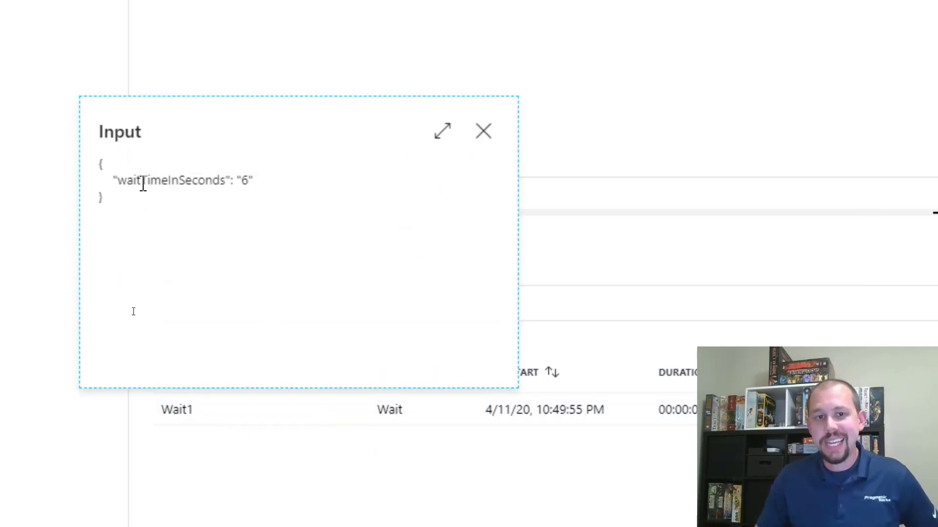
pyautogui.moveTo(162, 188); pyautogui.dragTo(245, 195)
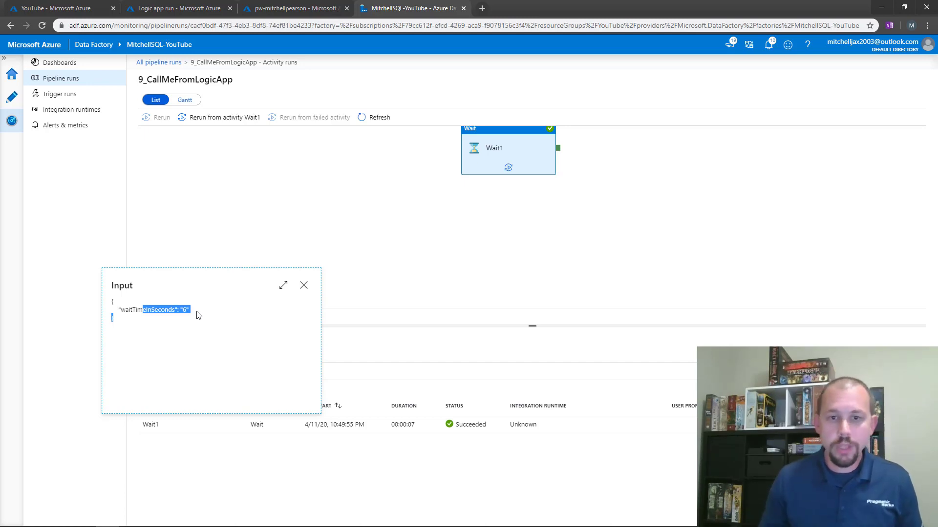
pyautogui.click(304, 285)
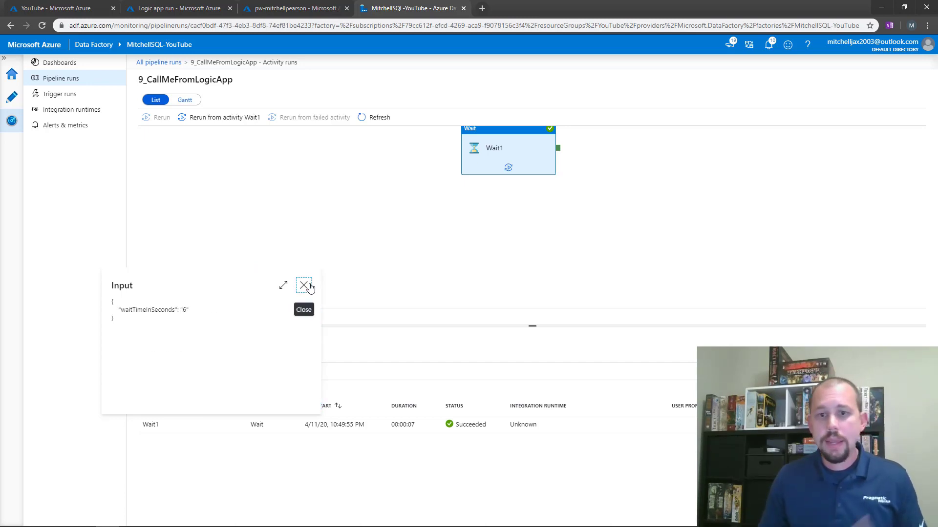